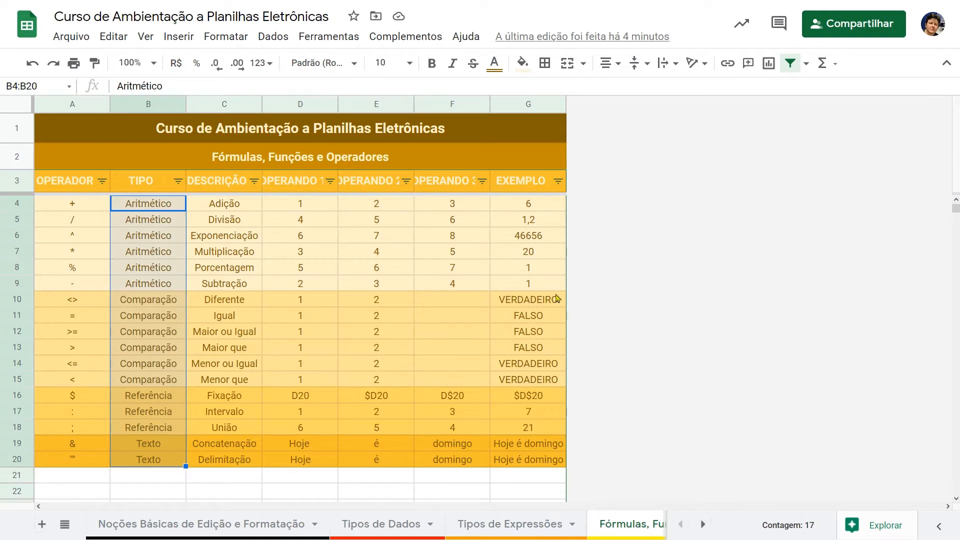
Add extra blank space after the text in cell B10 and before the text in B12 of the TIPO column.
left_click(178, 302)
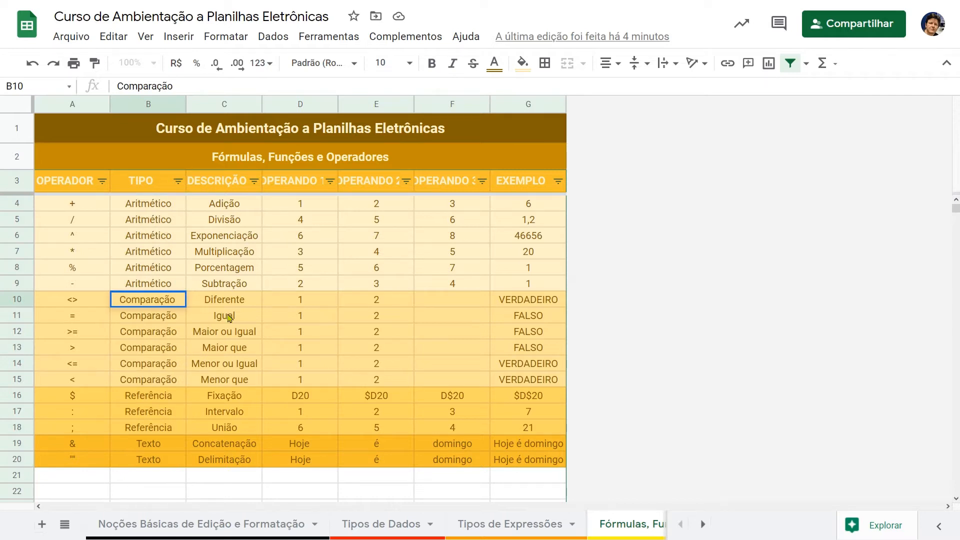
key("Return")
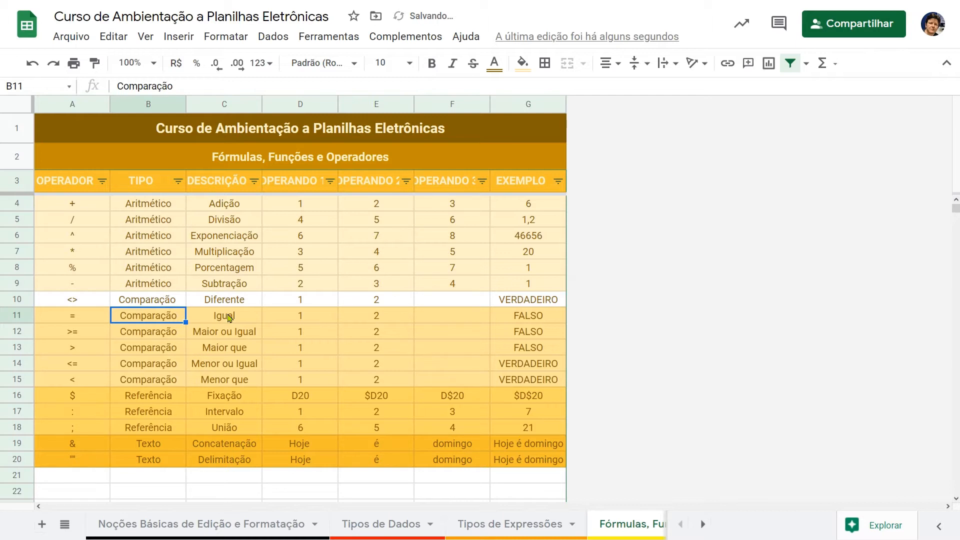
left_click(143, 332)
key("F2")
key("Home")
key("Return")
Add extra blank space after the text in cells B15 and B18 of the TIPO column.
key("Down")
key("Down")
key("F2")
key("Return")
key("Down")
key("Down")
key("F2")
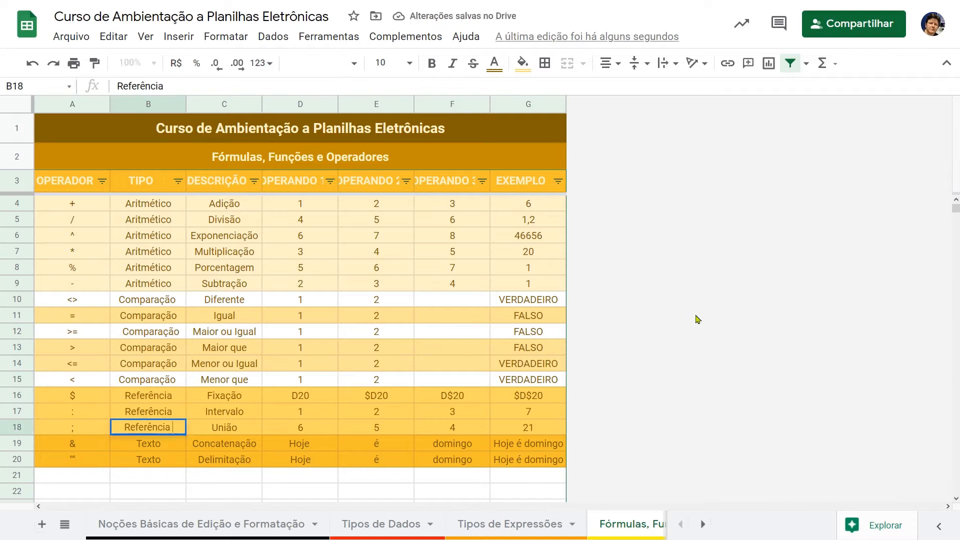
key("Return")
Select the TIPO values in B4:B20, examine the find-and-replace options for that range, and close them without replacing anything.
left_click_drag(178, 208, 176, 462)
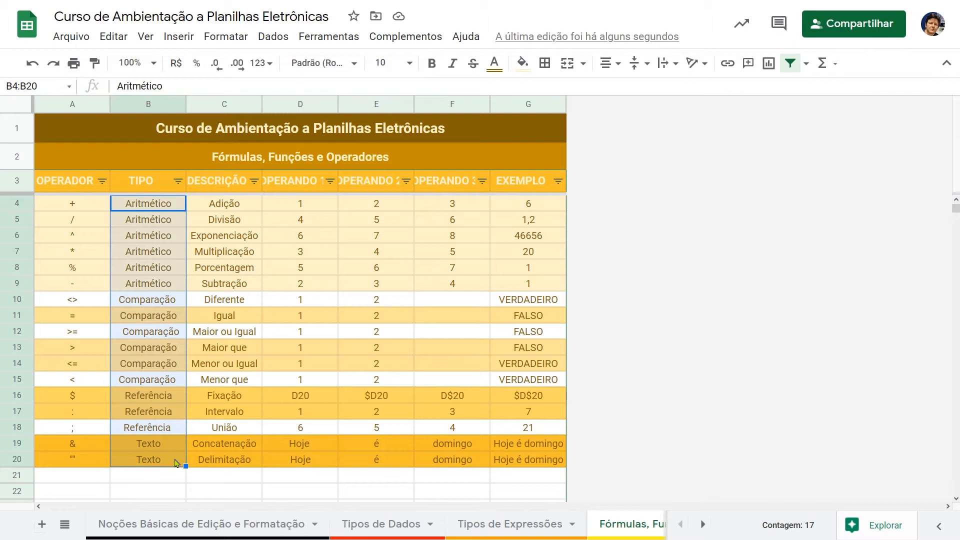
left_click(110, 44)
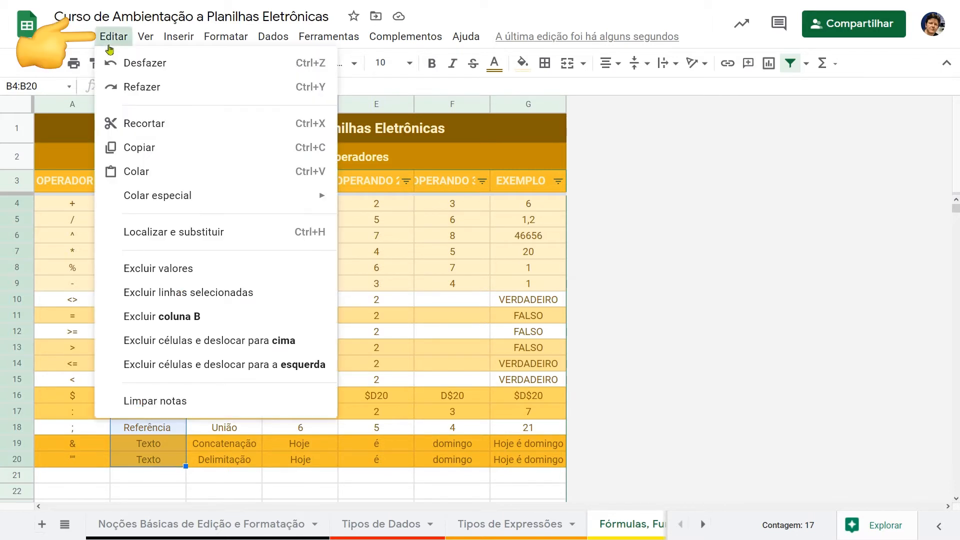
left_click(252, 234)
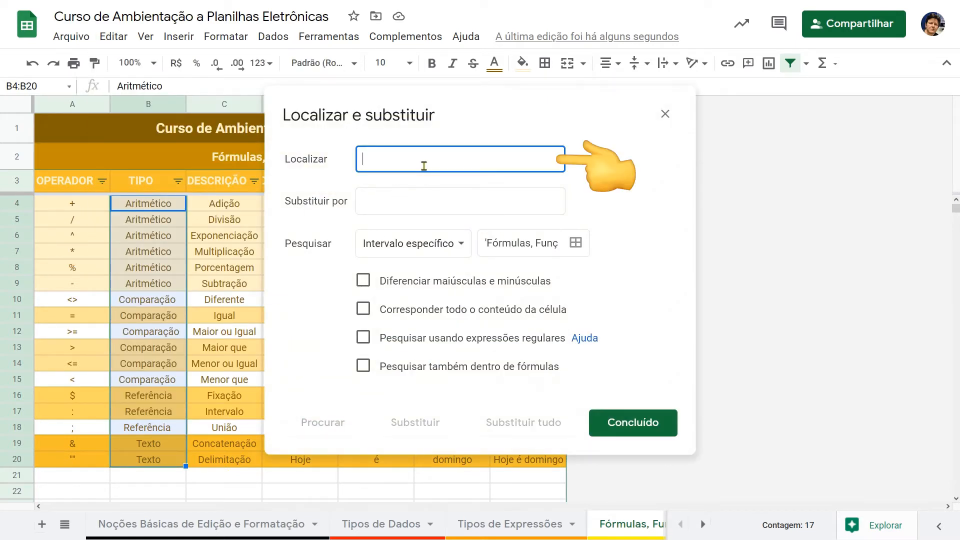
left_click(420, 198)
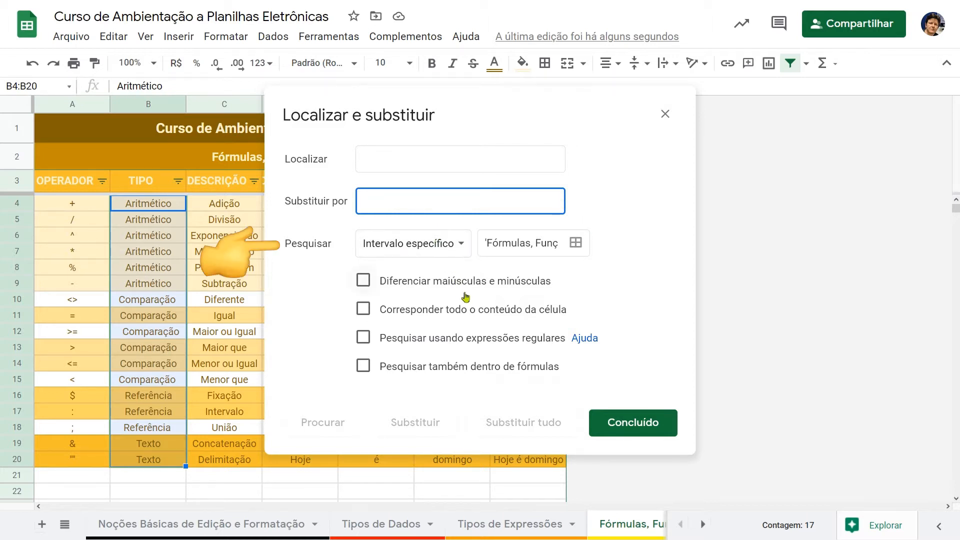
left_click(664, 115)
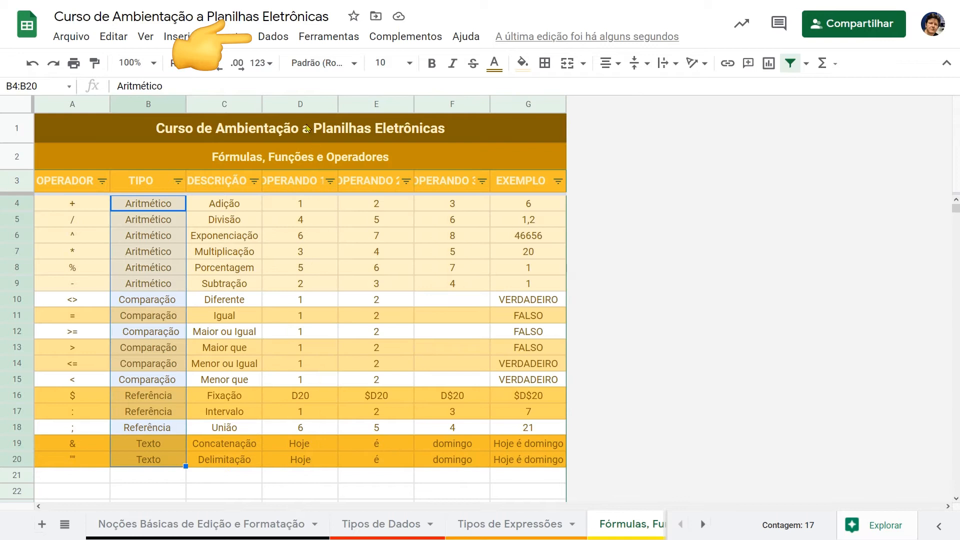
Trim the extra whitespace from the selected TIPO cells B4:B20.
left_click(273, 37)
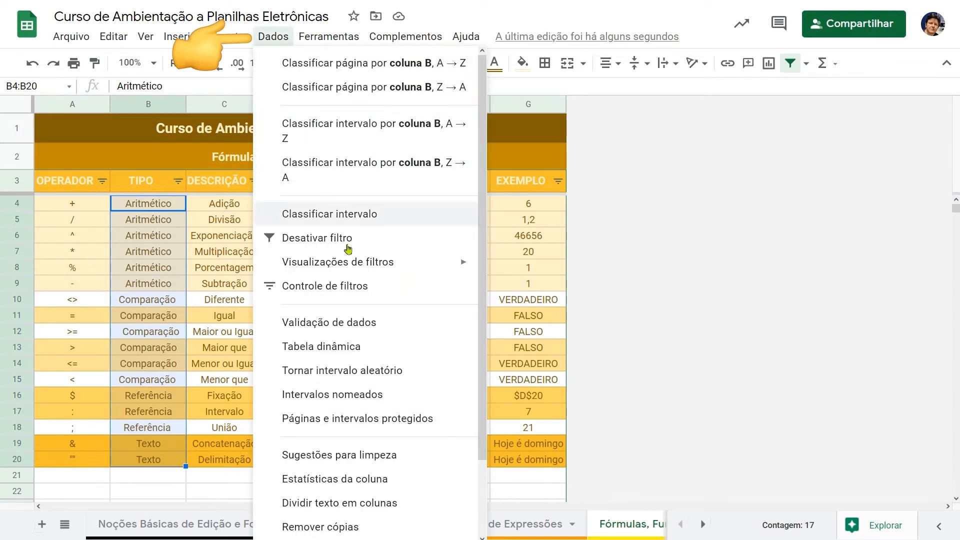
scroll(419, 424, "down", 2)
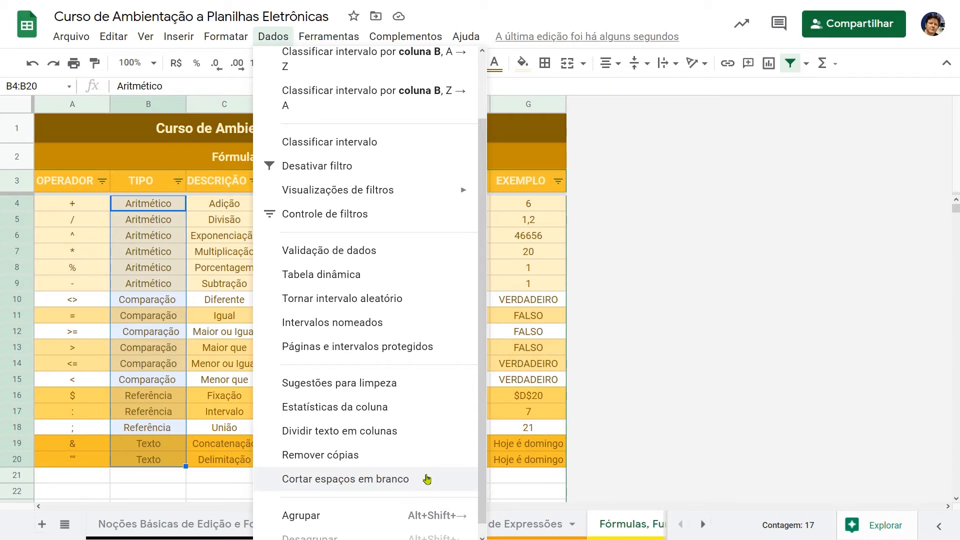
left_click(427, 480)
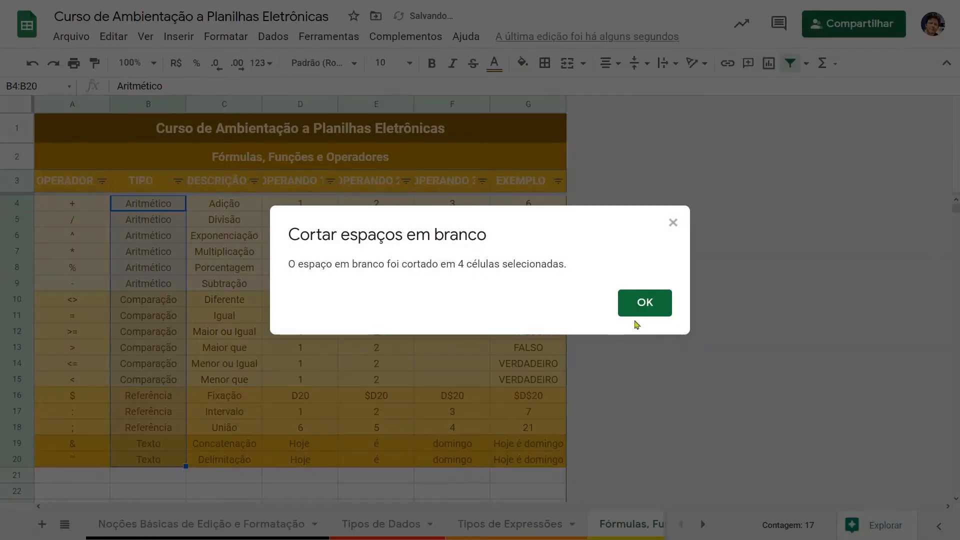
left_click(645, 303)
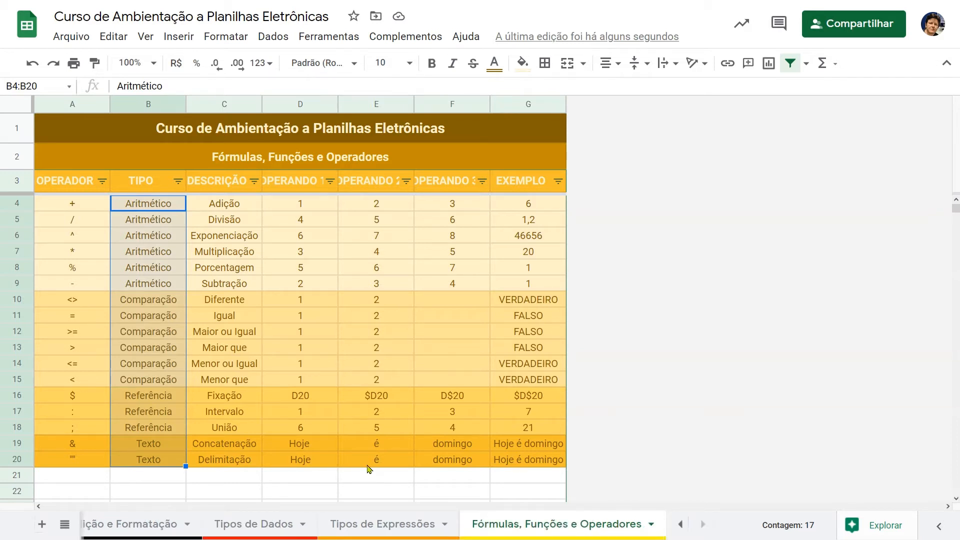
Start a data validation rule for A4:A5 on the Tipos de Dados sheet, with a list of items as its criterion.
left_click(280, 523)
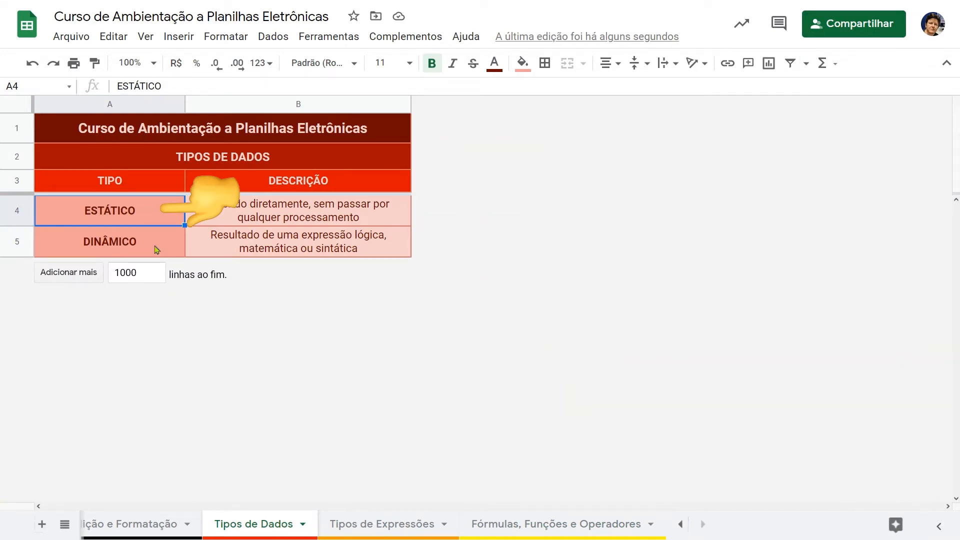
left_click_drag(158, 250, 157, 208)
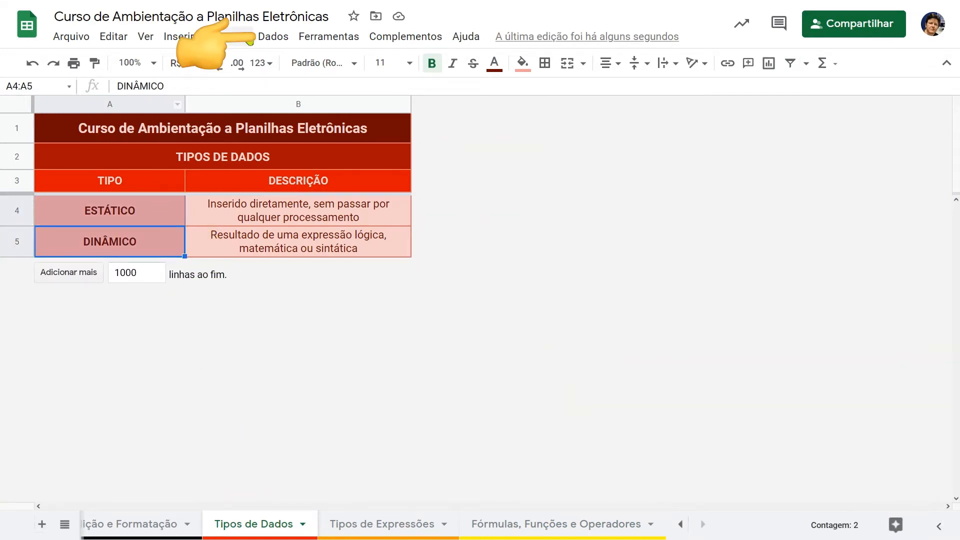
left_click(273, 36)
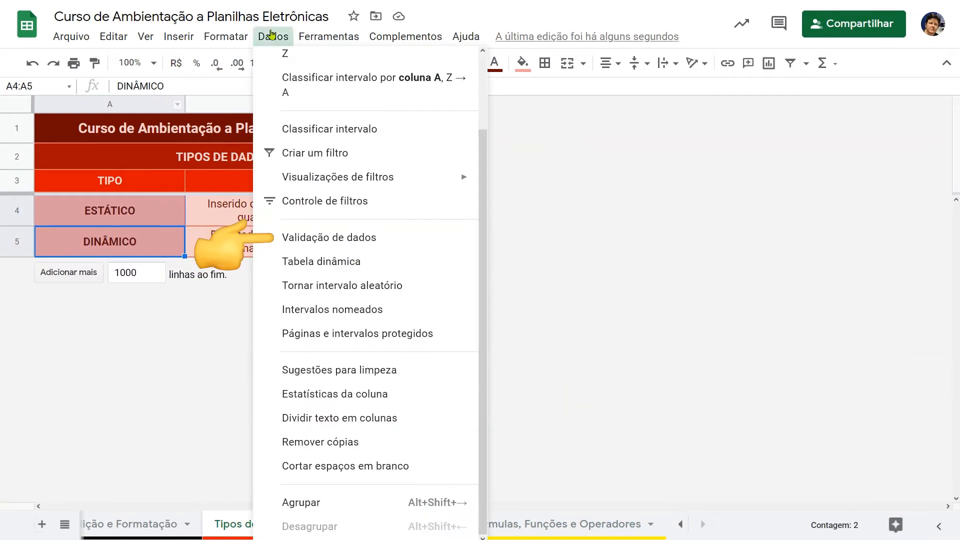
left_click(405, 238)
left_click(459, 231)
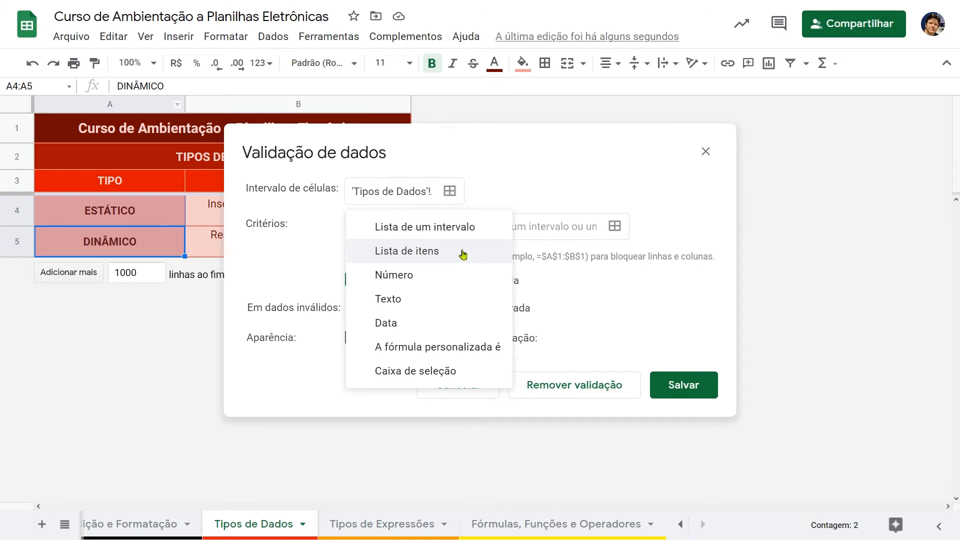
left_click(462, 254)
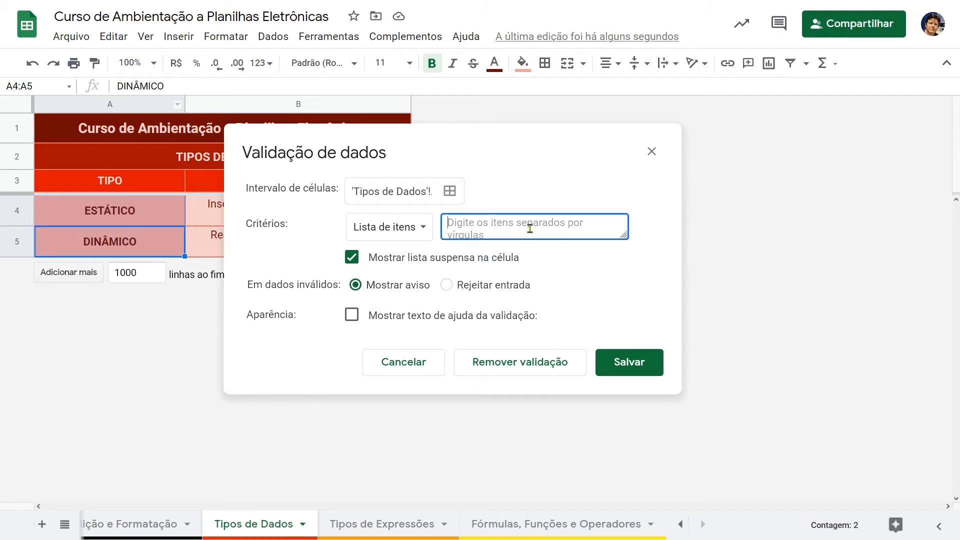
Enter ESTÁTICO,DINÂMICO as the allowed items, check the cell range A4:A5, and save the validation rule.
type("ESTÁTICO,")
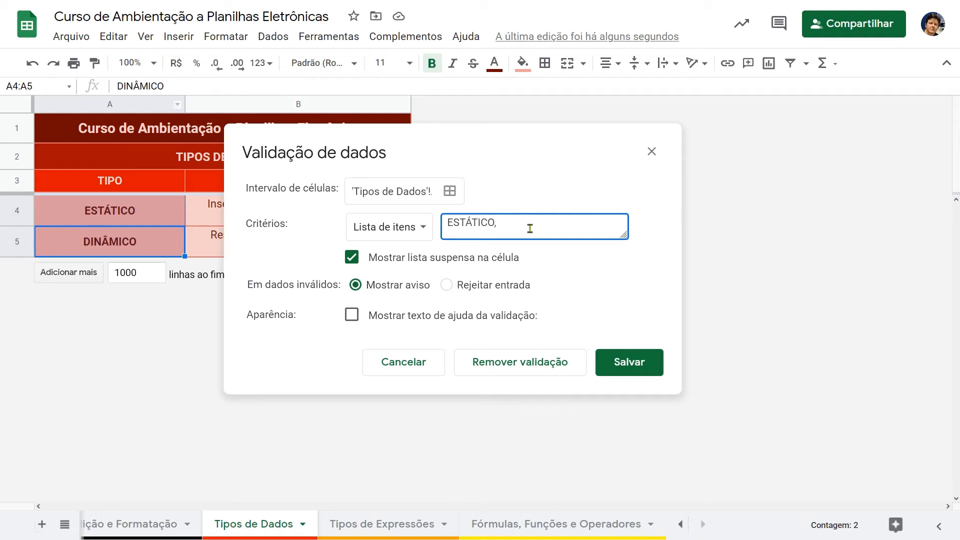
type("DINÂMICO")
left_click_drag(415, 193, 434, 193)
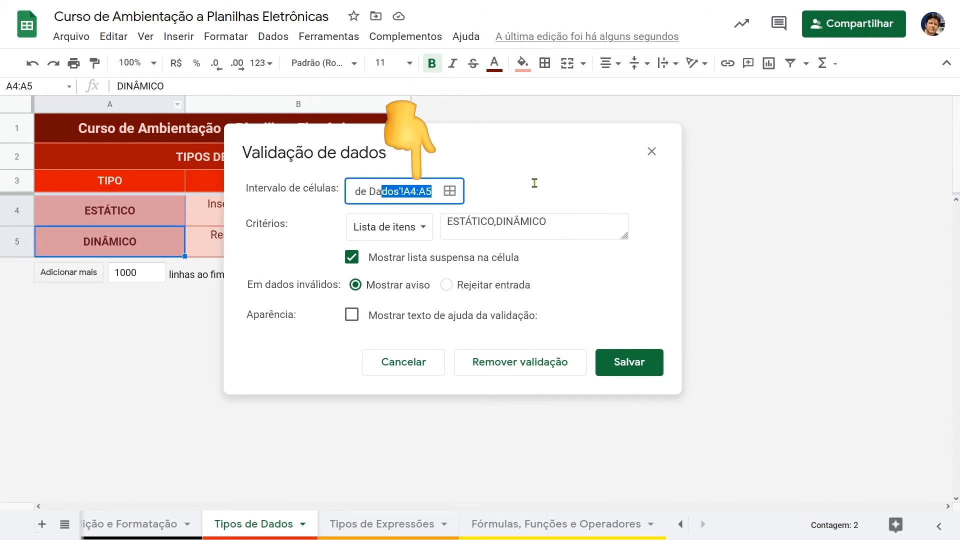
left_click(436, 193)
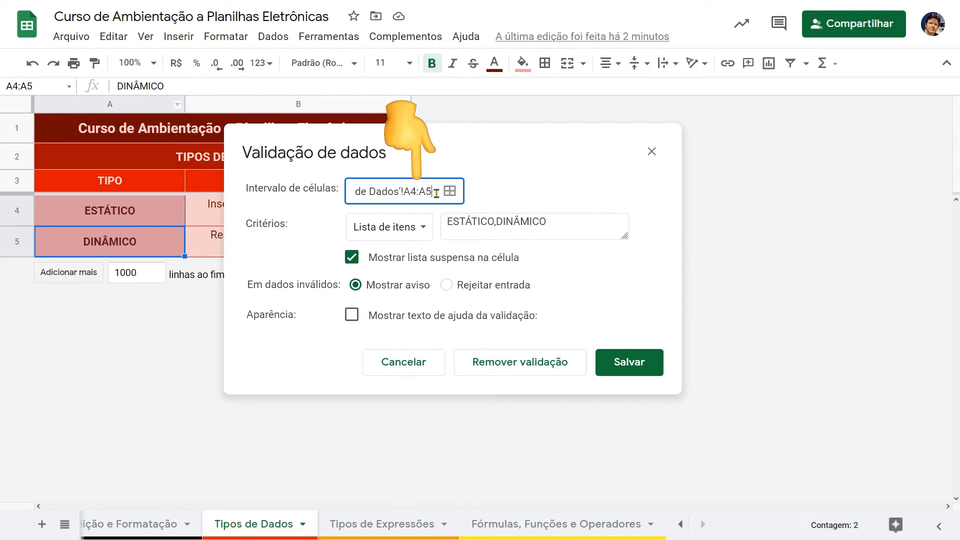
left_click(613, 362)
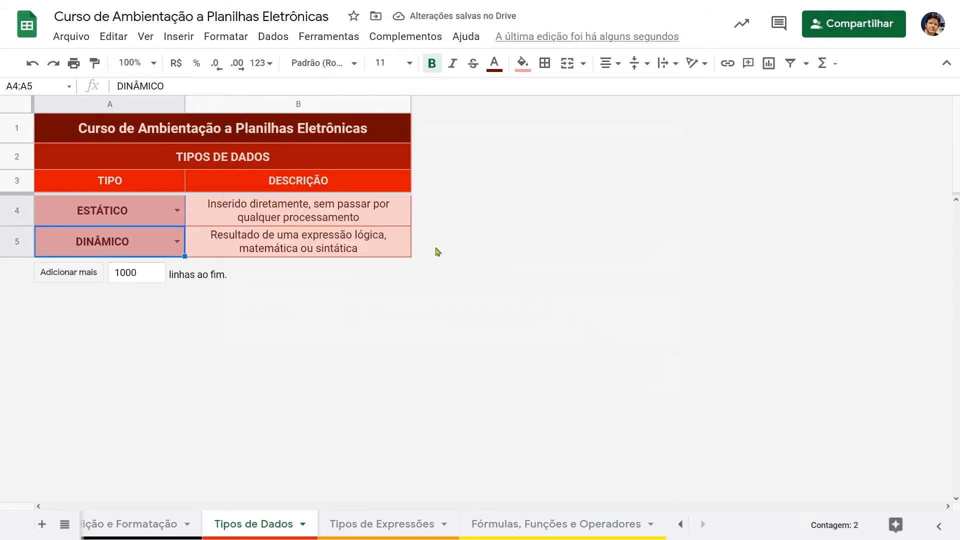
Test the dropdown in A4 by choosing DINÂMICO and reopening its list of options.
left_click(177, 210)
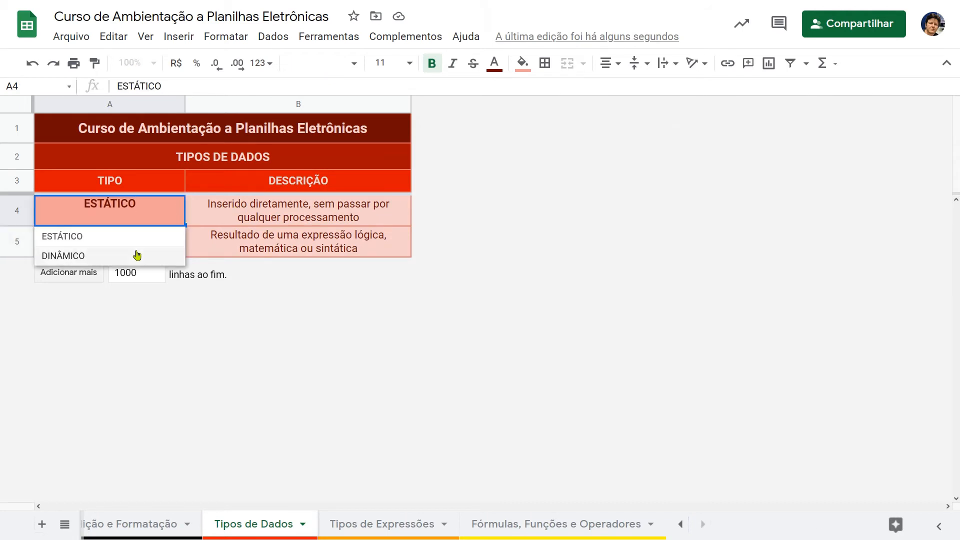
left_click(136, 253)
left_click(178, 210)
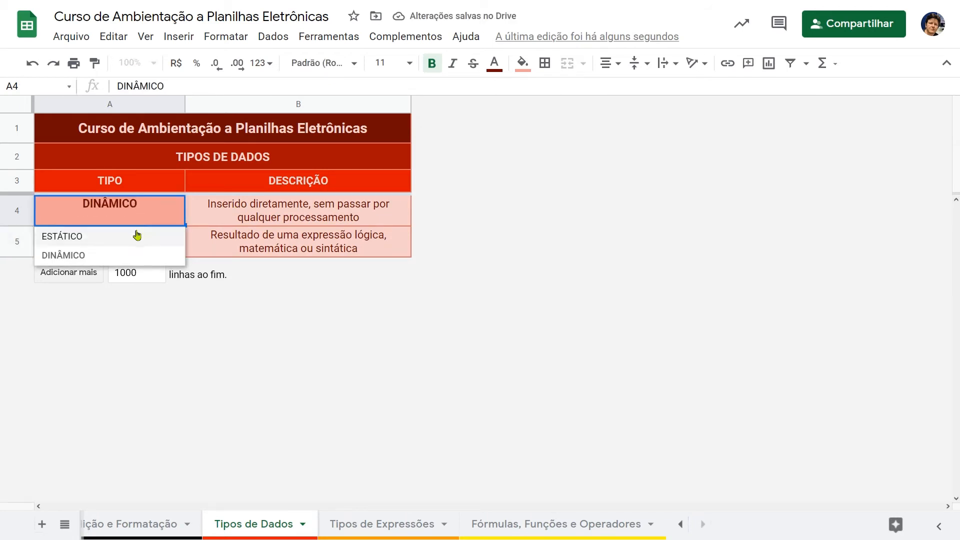
Enter the unlisted value Teste in A4 and inspect the validation note on the cell.
type("Tes")
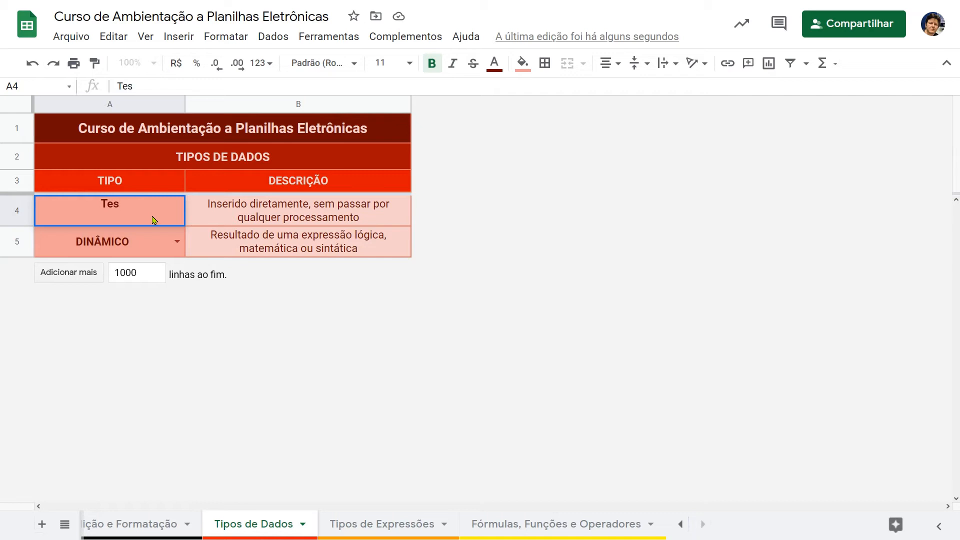
type("te")
key("Return")
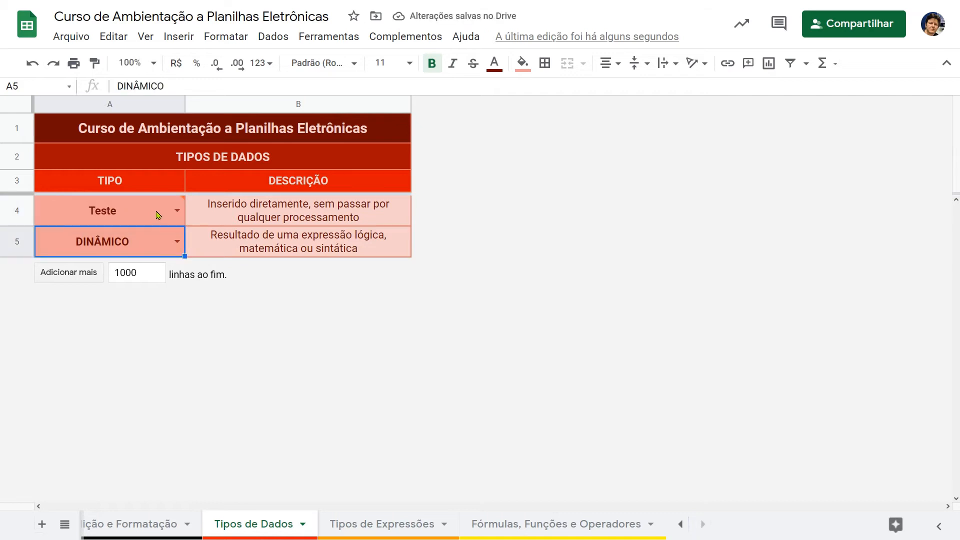
mouse_move(185, 203)
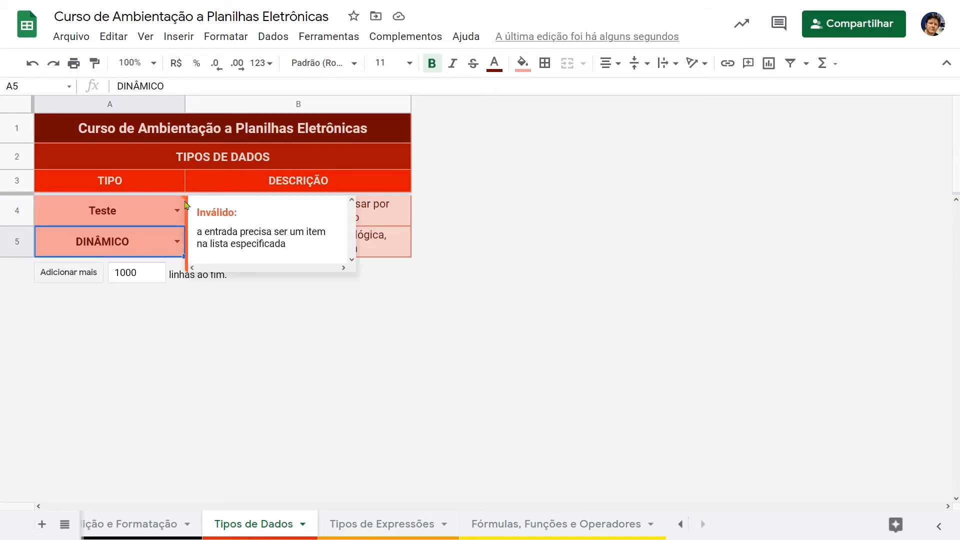
left_click(185, 204)
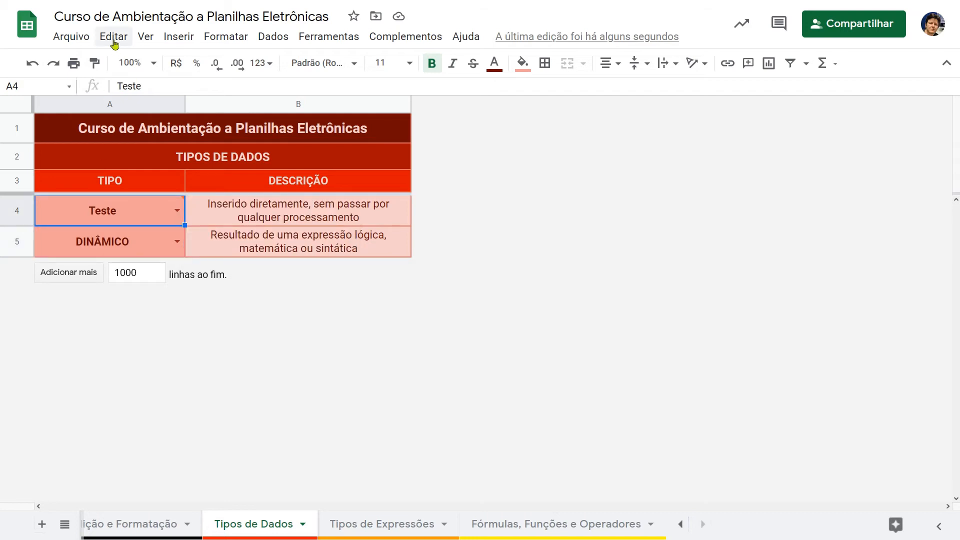
Undo the Teste entry in A4 and select cell B5.
left_click(114, 42)
left_click(108, 63)
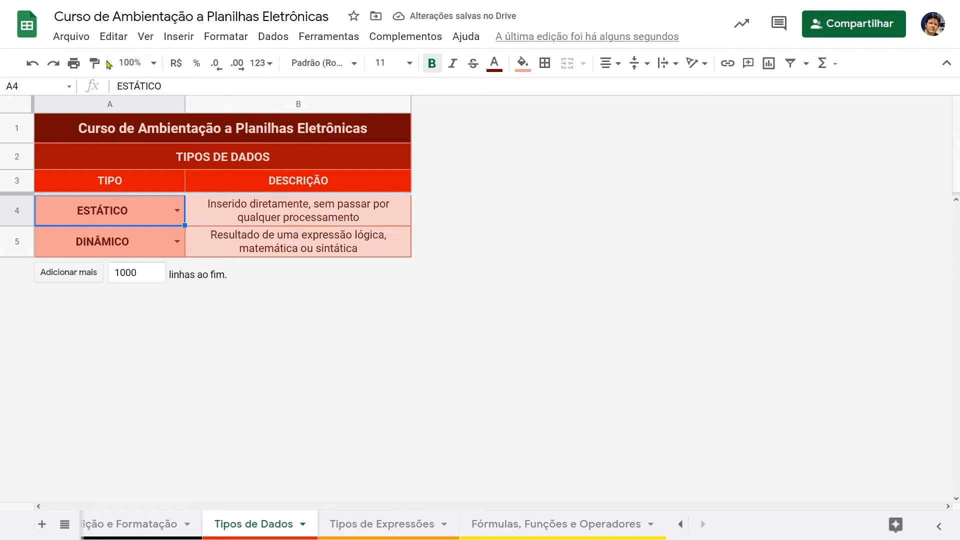
left_click(280, 244)
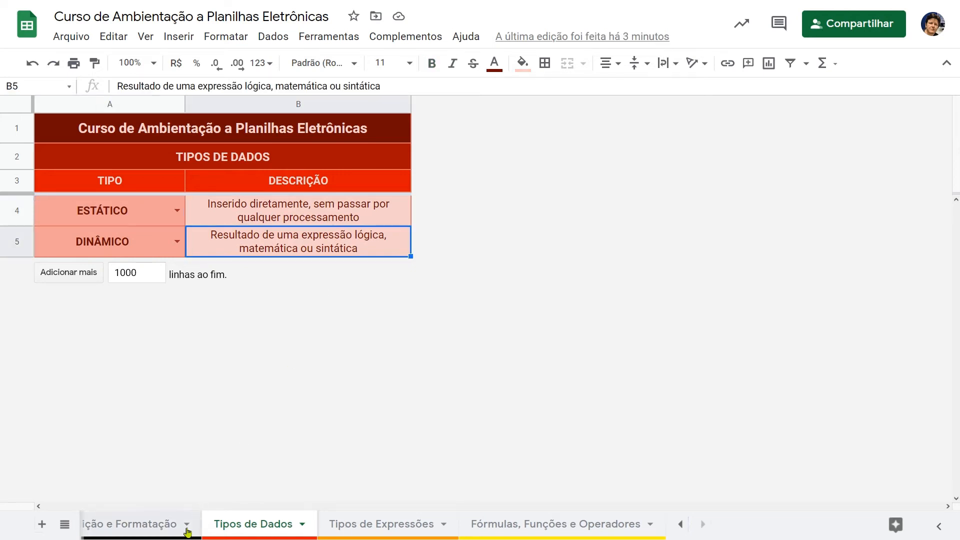
Duplicate the Noções Básicas de Edição e Formatação sheet and rename the copy Validação de Dados.
left_click(187, 523)
left_click(148, 291)
right_click(501, 526)
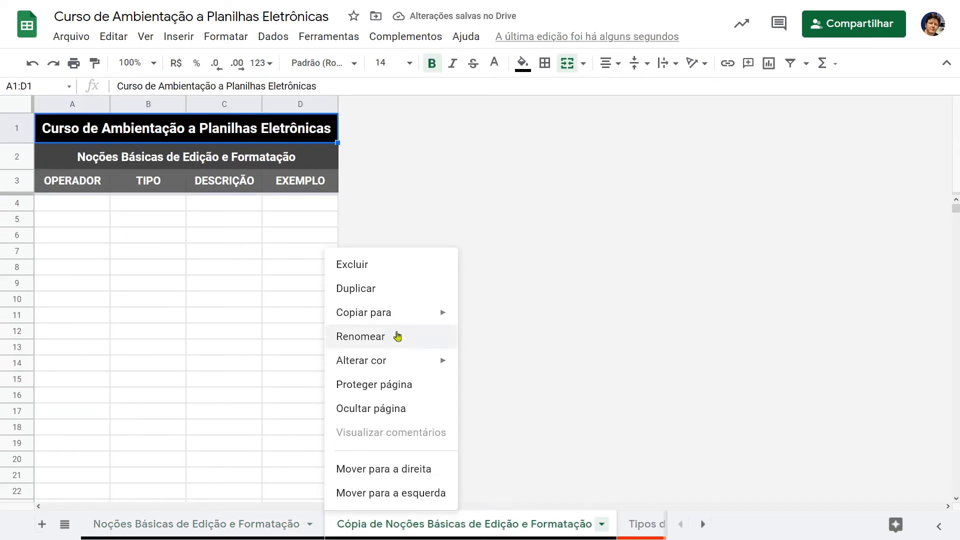
left_click(396, 336)
type("Validação de Dados")
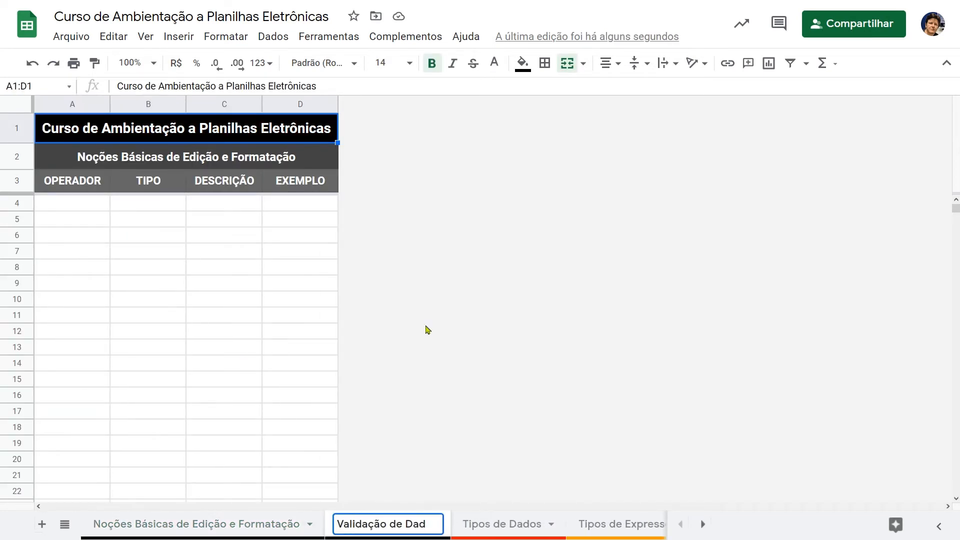
key("Return")
Replace the subtitle in row 2 of the new sheet with Validação de Dados.
double_click(310, 166)
key("ctrl+a")
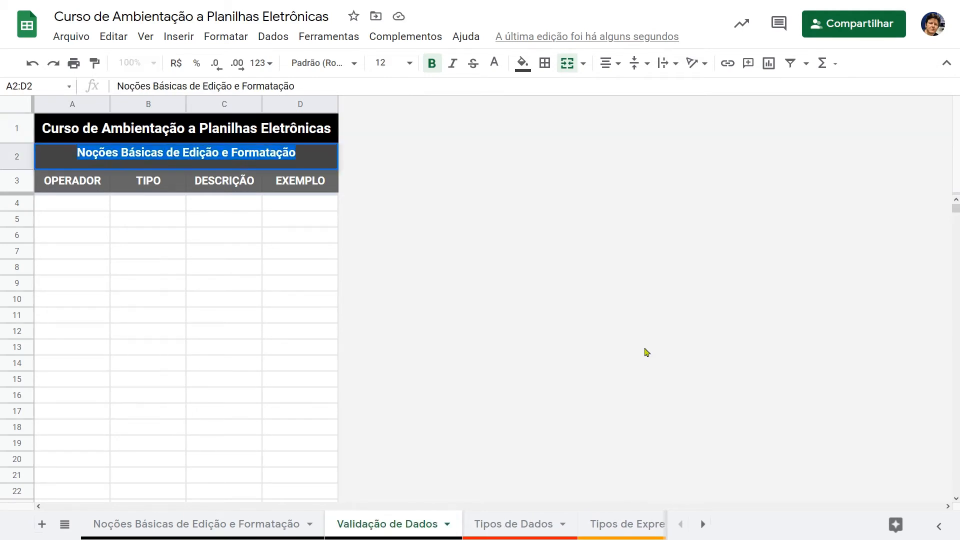
type("Validação de Dados")
key("Return")
Clear the headers in B3:D3 and move the Validação de Dados sheet after Fórmulas, Funções e Operadores.
key("Right")
key("shift+Right")
key("shift+Right")
key("Delete")
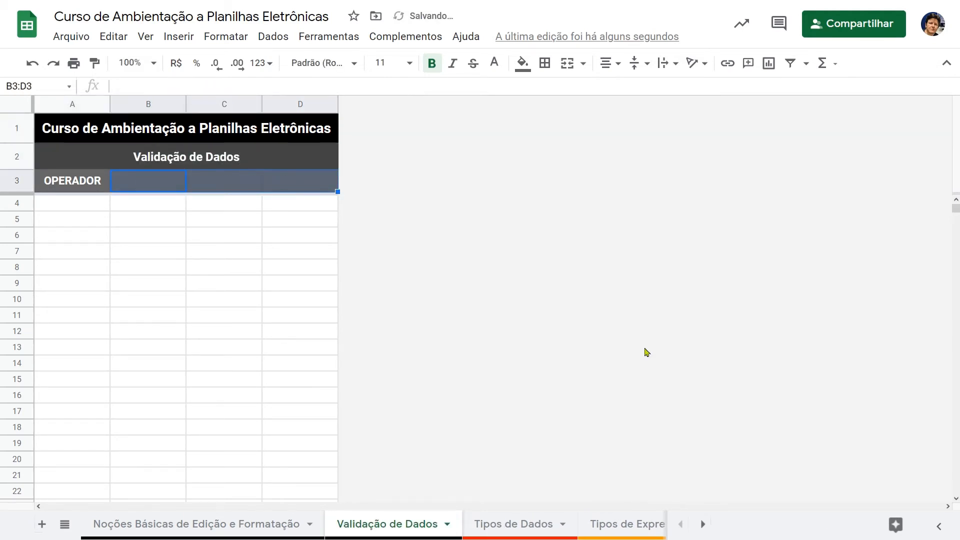
left_click_drag(413, 525, 620, 523)
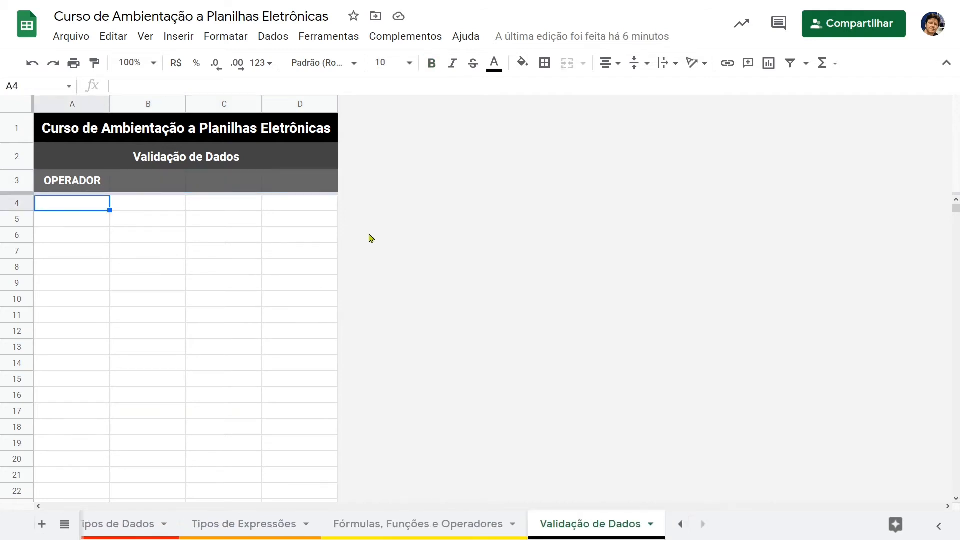
Add data validation to A4 as a list from the range B4:B20 of the Fórmulas, Funções e Operadores sheet.
left_click(271, 38)
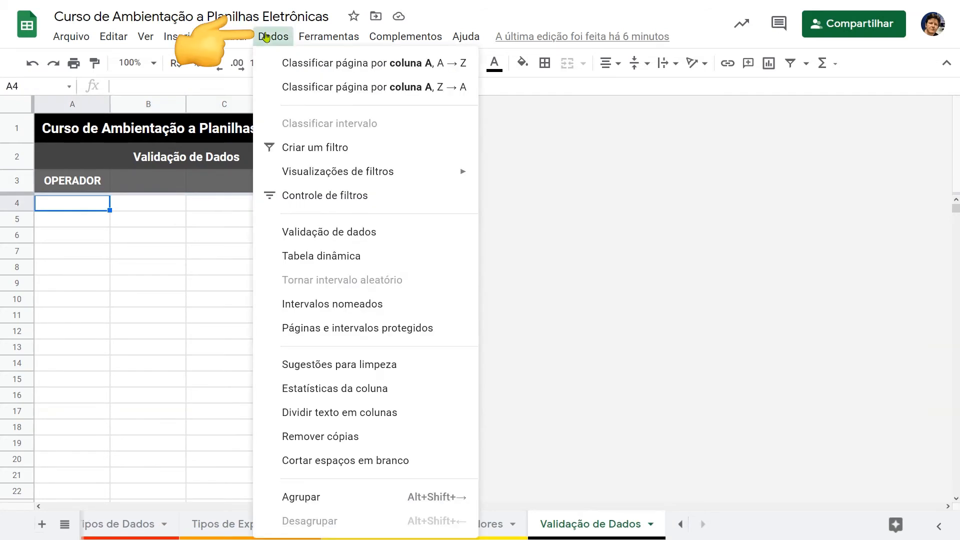
left_click(434, 239)
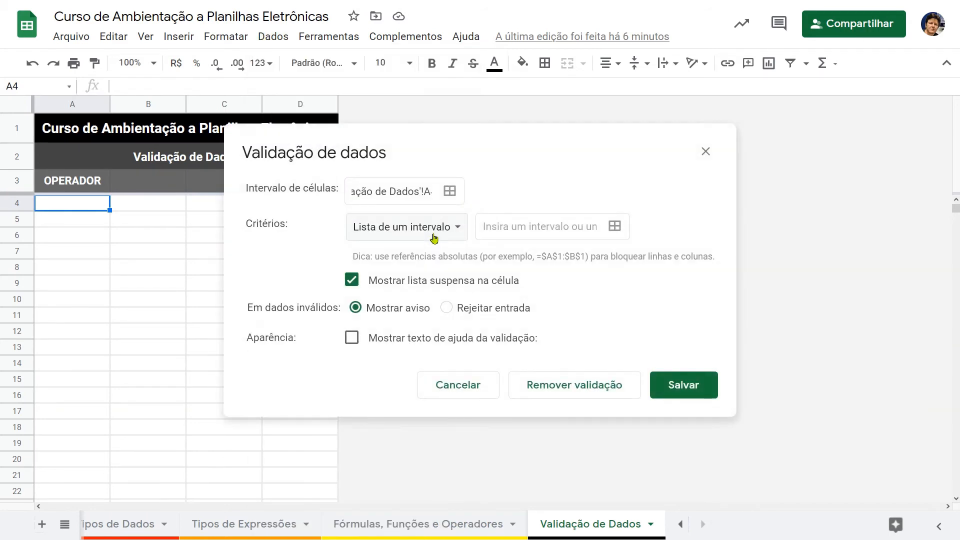
left_click(622, 229)
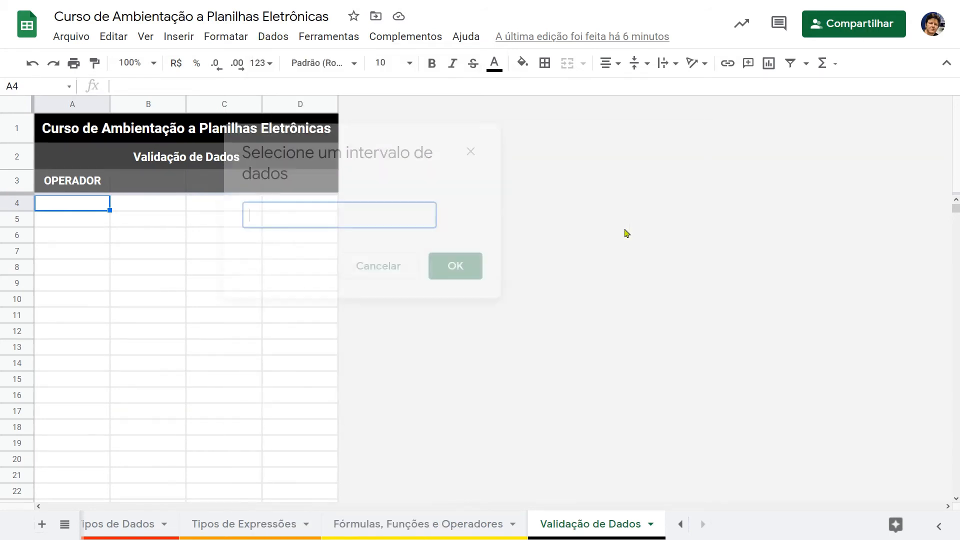
left_click(480, 534)
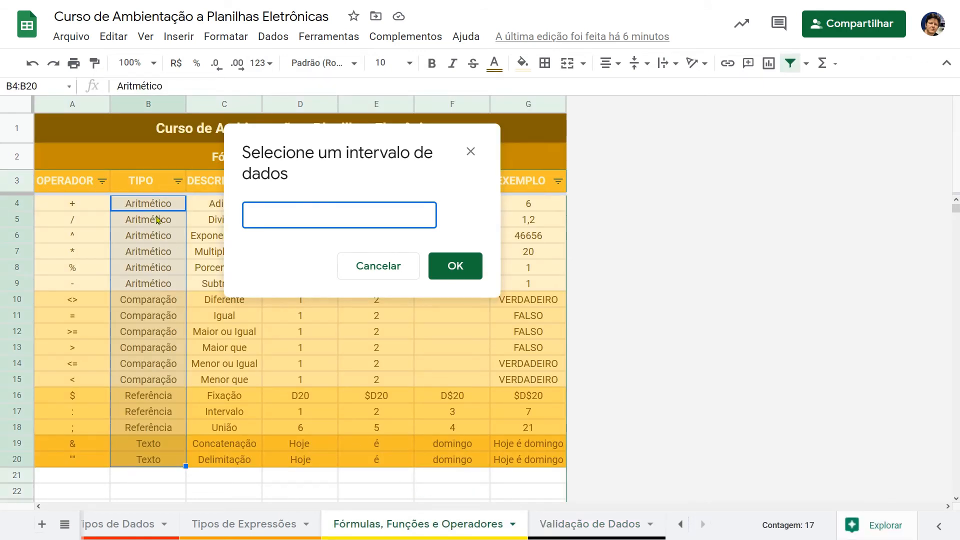
left_click_drag(153, 210, 195, 465)
left_click(455, 265)
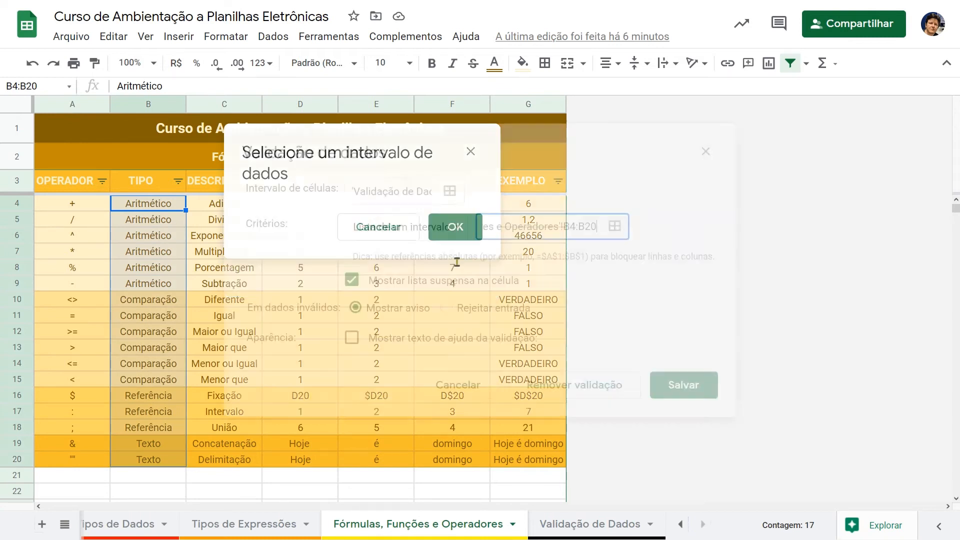
left_click(661, 386)
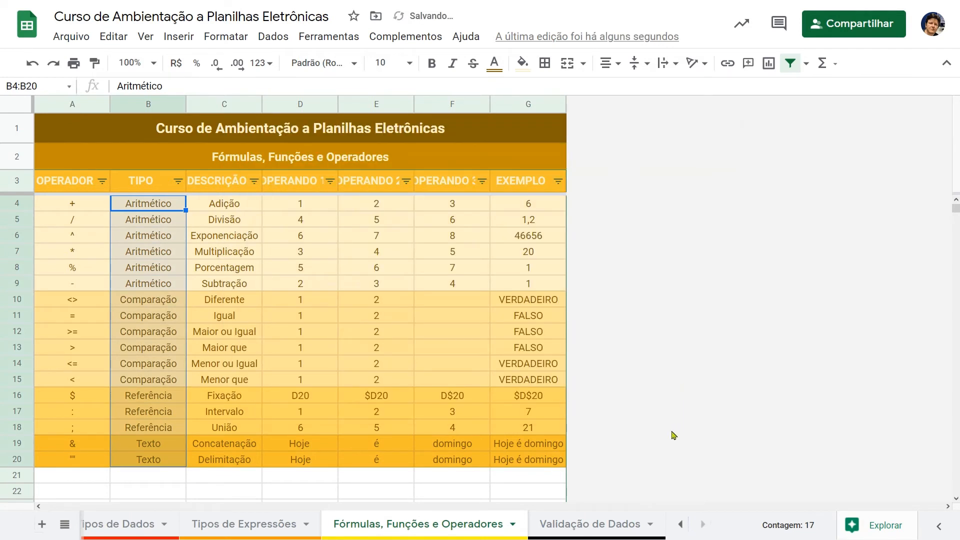
Return to the Validação de Dados sheet and copy the dropdown cell A4 into A5:A7.
left_click(630, 524)
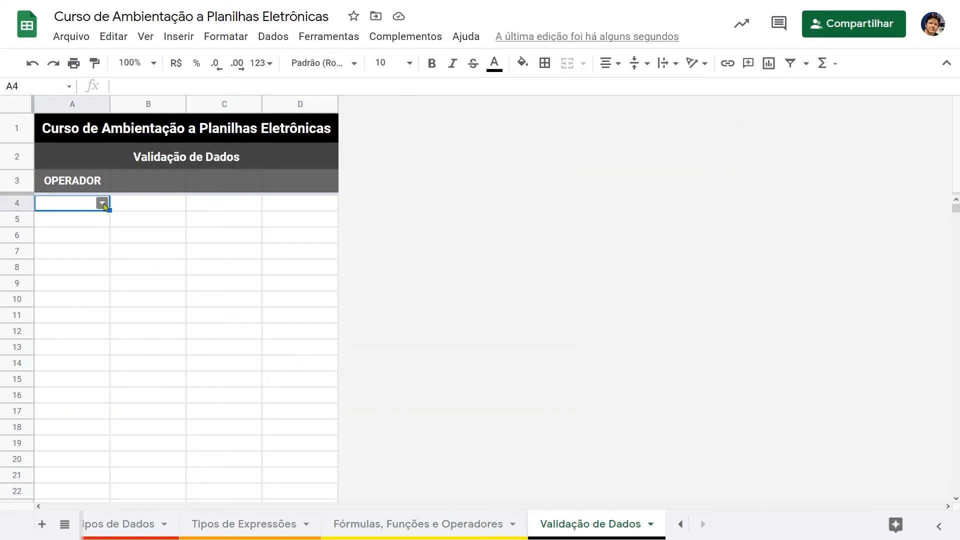
left_click(103, 203)
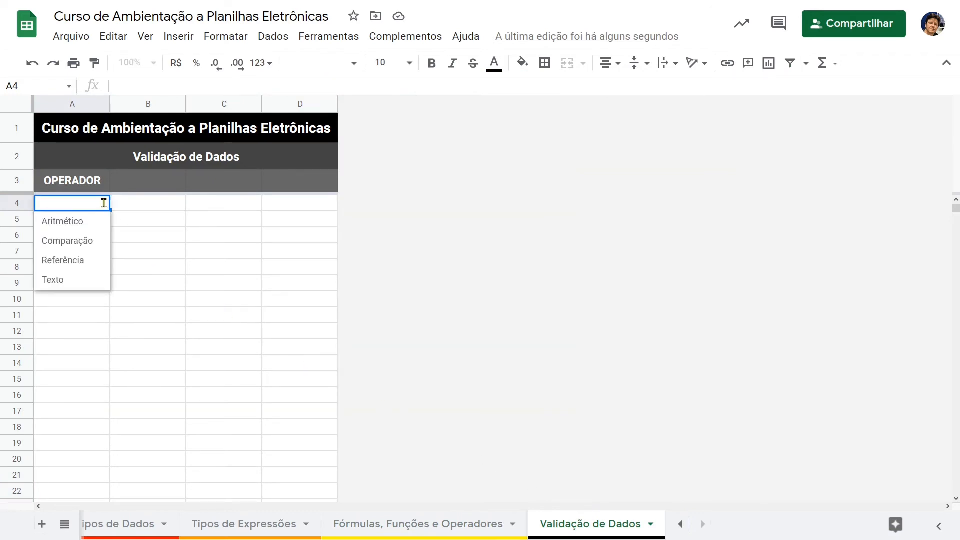
left_click(125, 204)
left_click(80, 208)
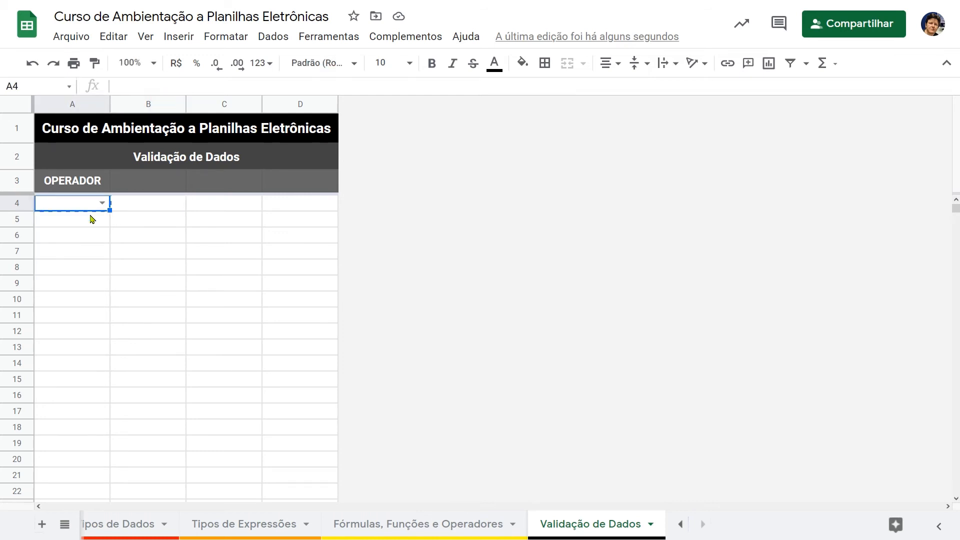
left_click_drag(87, 220, 94, 255)
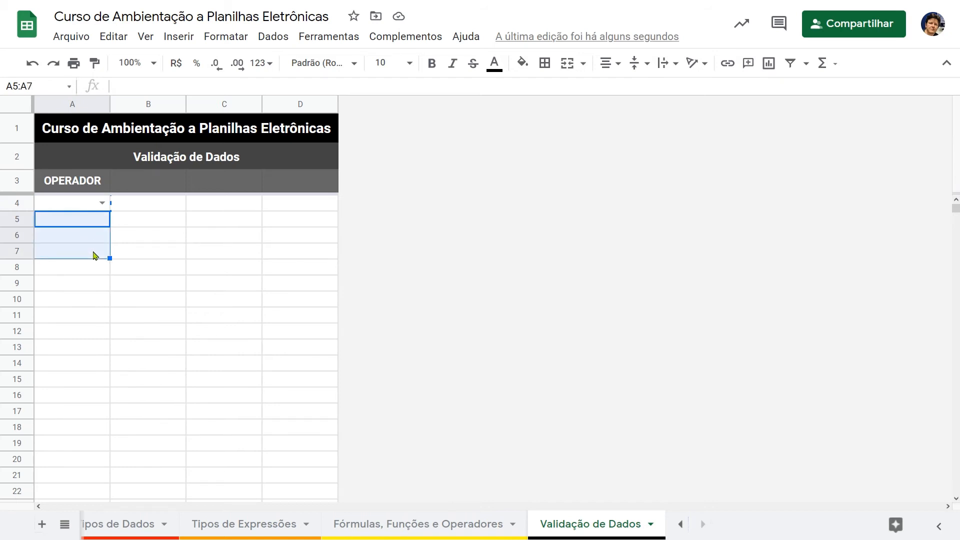
key("ctrl+v")
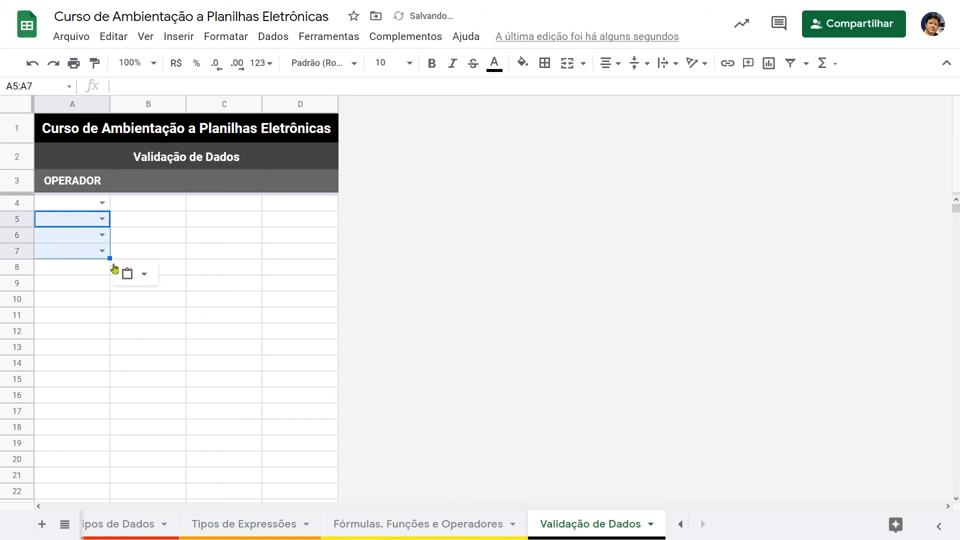
Choose Aritmético, Comparação, Referência and Texto from the dropdown lists in A4, A5, A6 and A7 respectively.
left_click(102, 202)
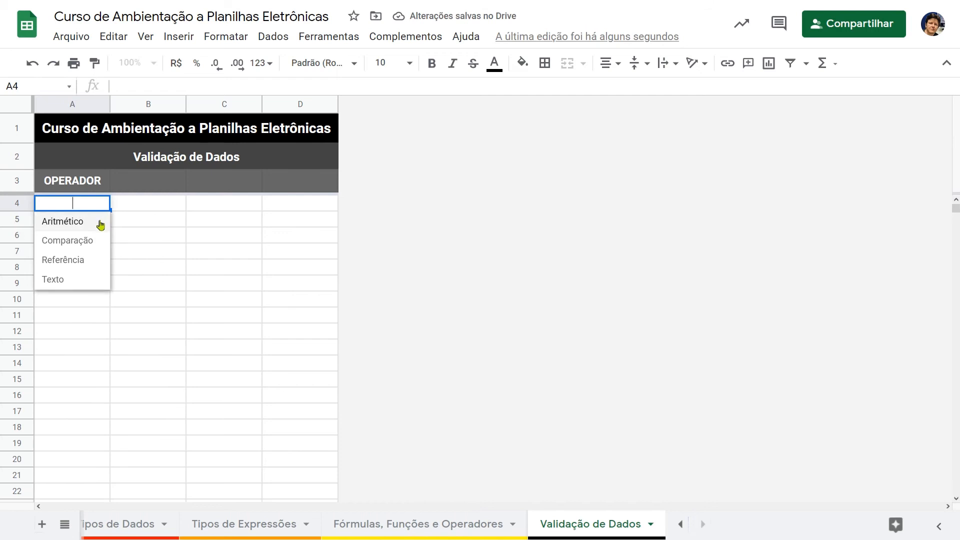
left_click(101, 222)
left_click(101, 219)
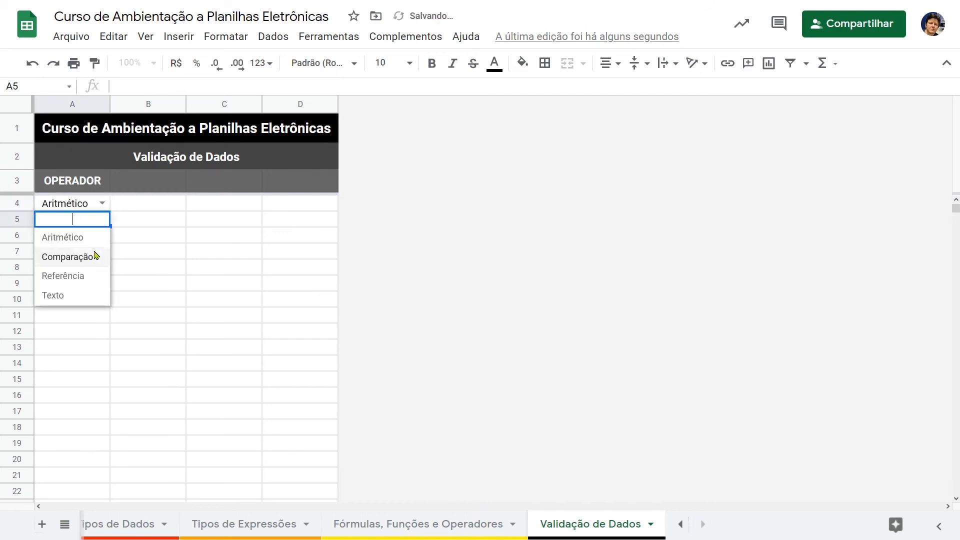
left_click(95, 256)
left_click(103, 235)
left_click(99, 291)
left_click(103, 251)
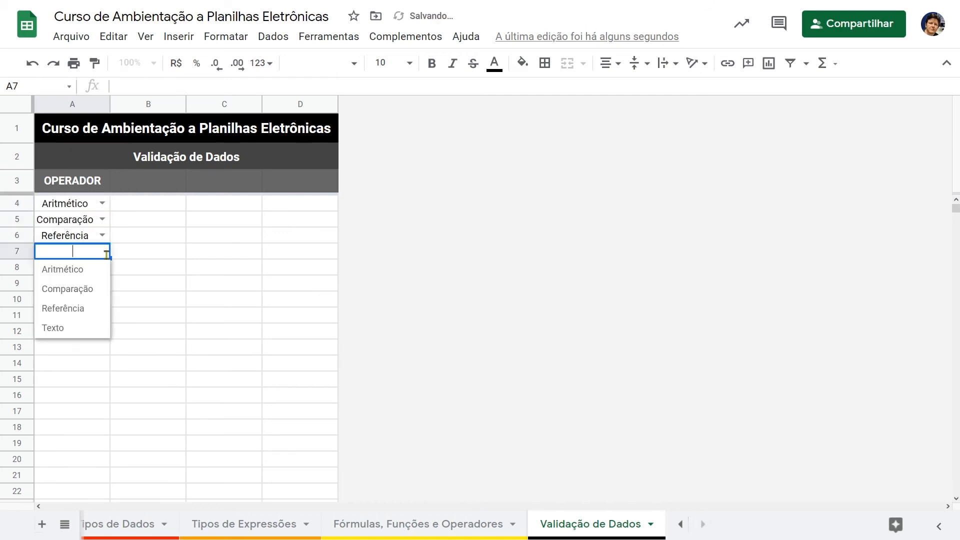
left_click(94, 326)
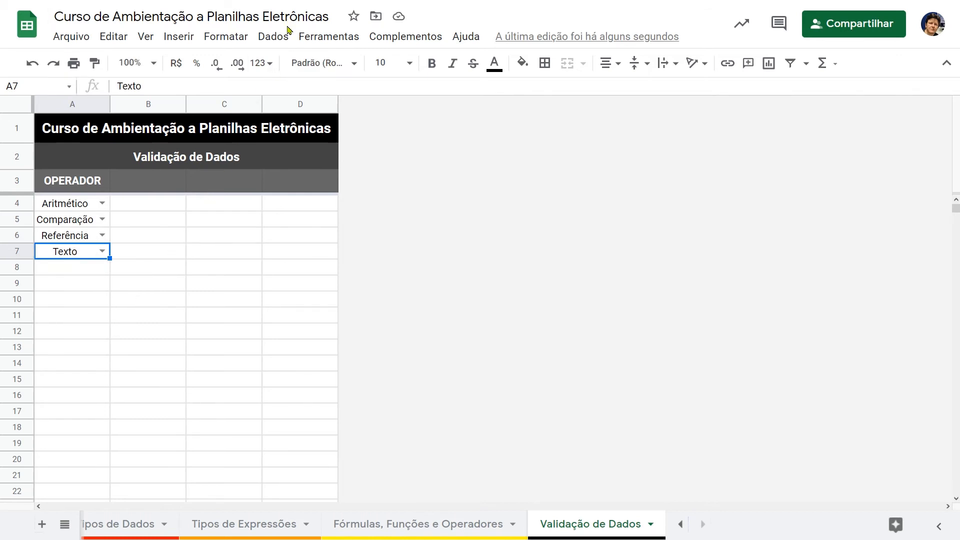
Extend the dropdown validation to the open-ended range A4:A of the Validação de Dados sheet.
left_click(283, 37)
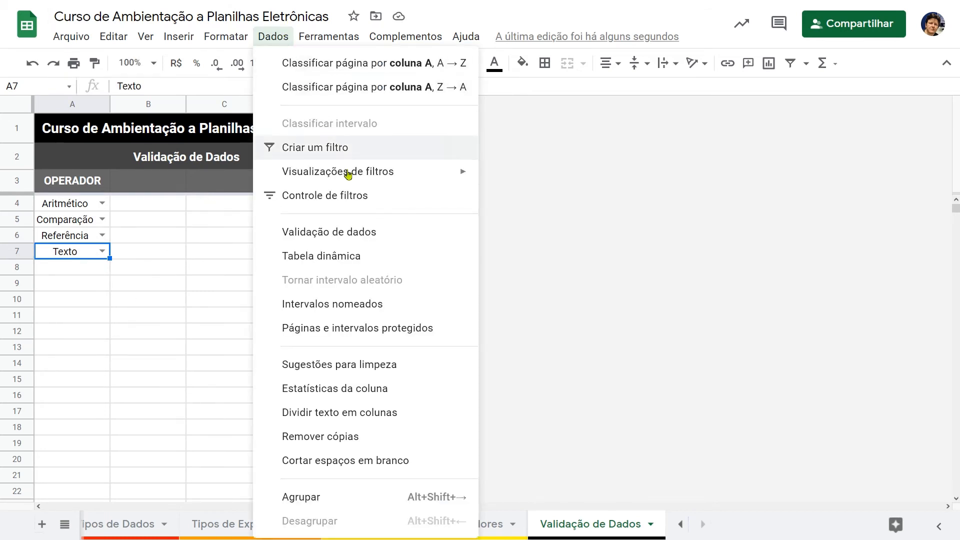
left_click(391, 231)
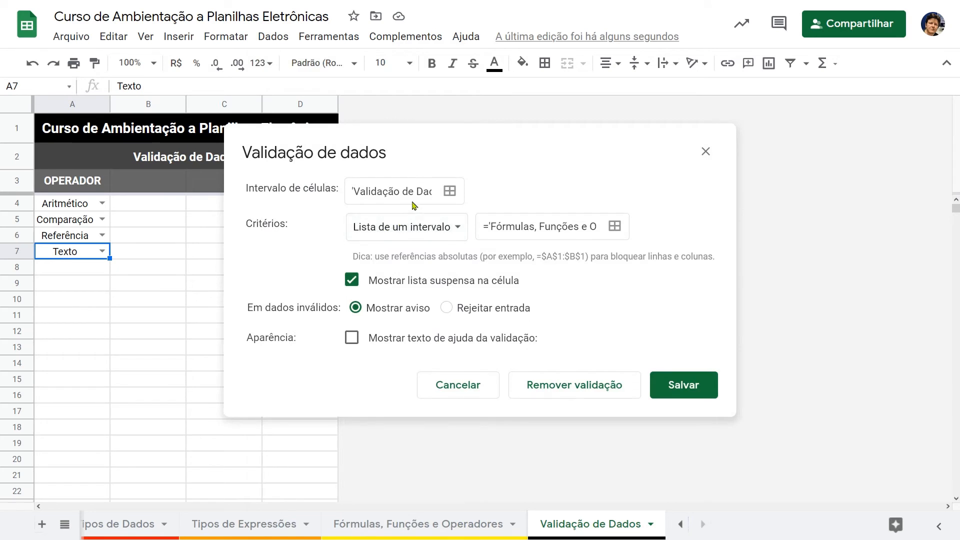
left_click_drag(413, 190, 506, 191)
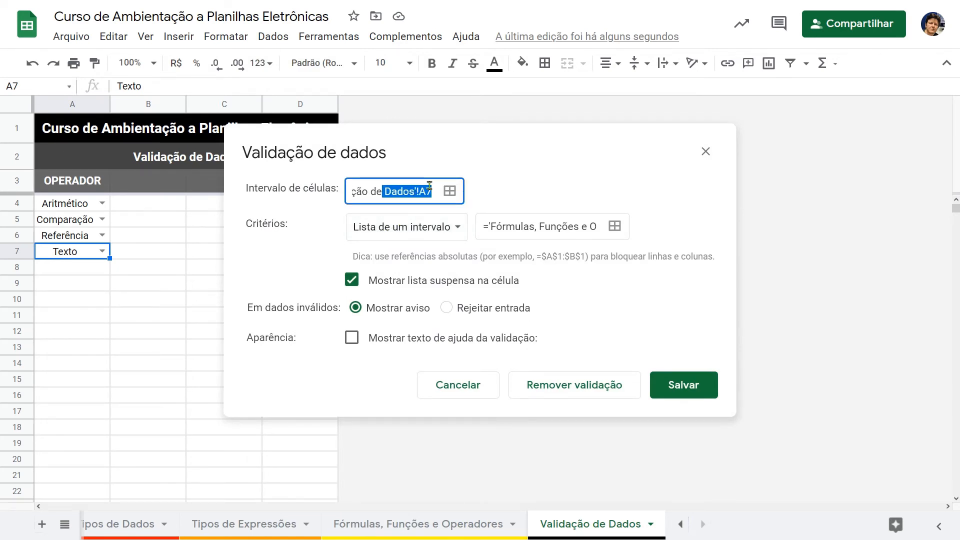
type("Dados'!A4:a")
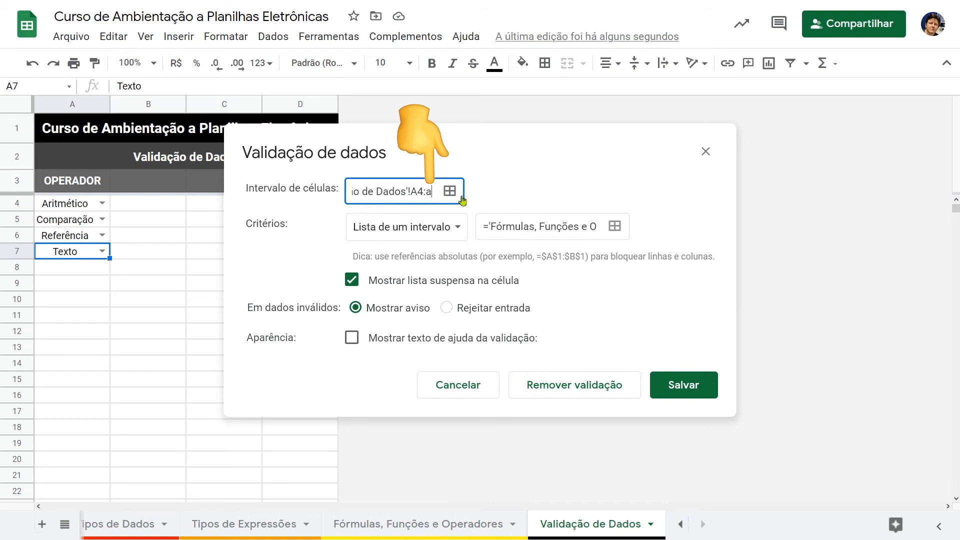
left_click(655, 388)
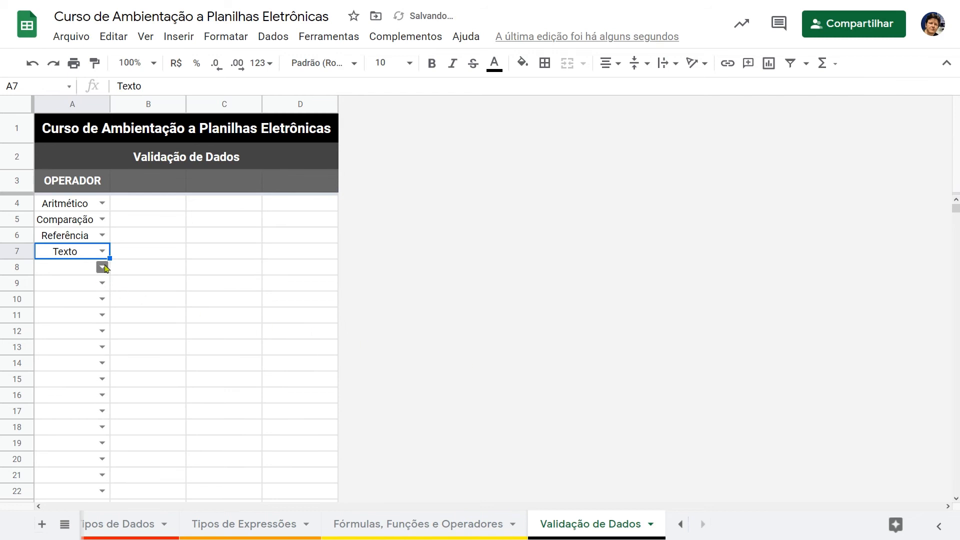
Check the dropdown options in A8 and undo the extension of the validation down column A.
left_click(103, 267)
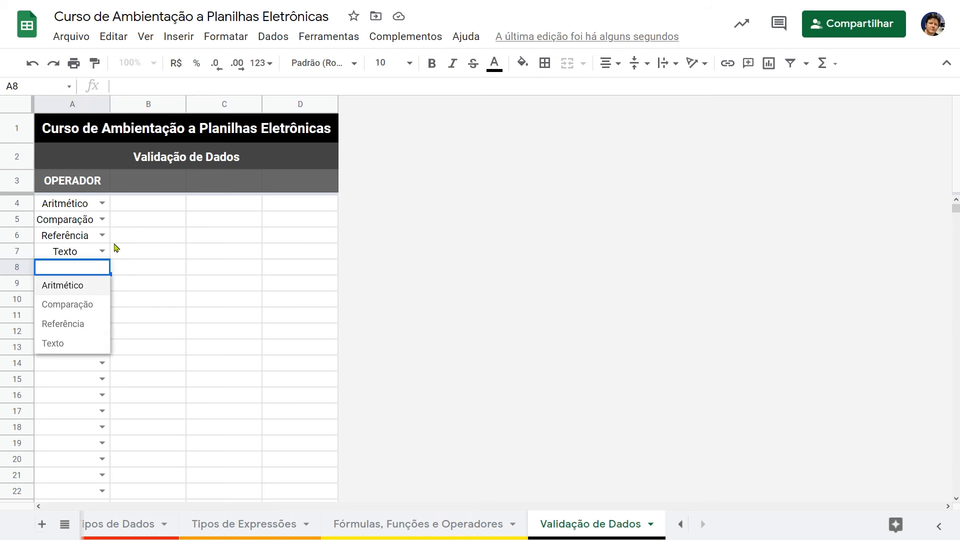
left_click(113, 37)
left_click(141, 61)
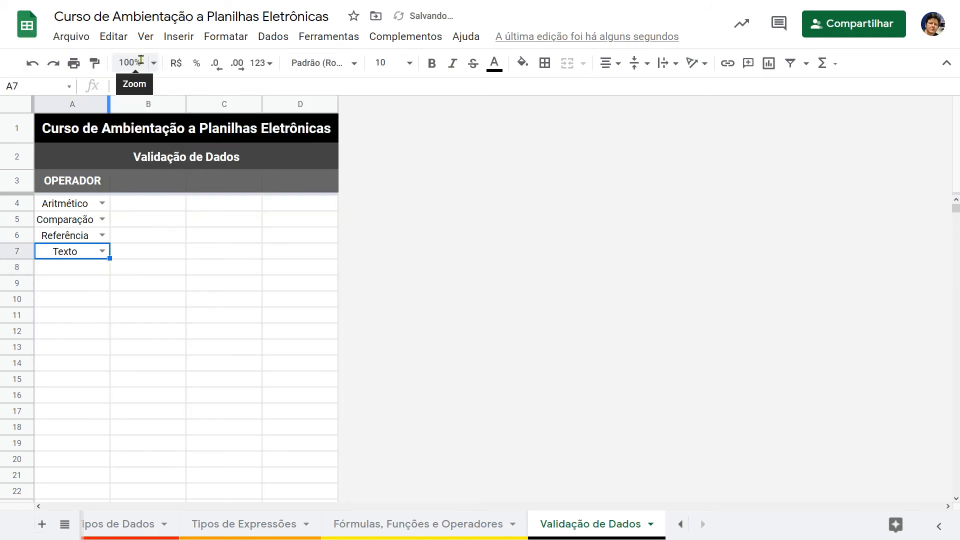
Remove the data validation from A4:A7, keeping the chosen operator types as plain values.
left_click(89, 209)
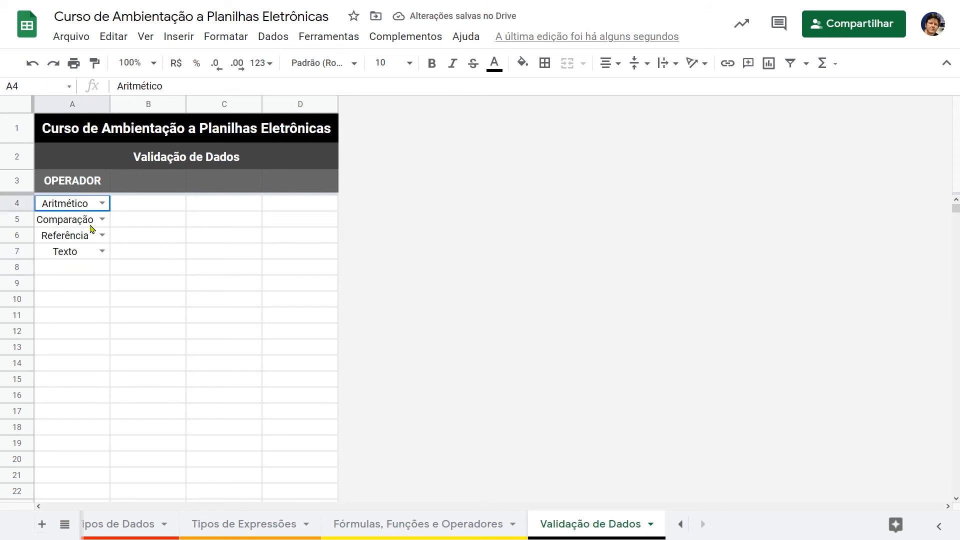
left_click(99, 255, "shift")
left_click(273, 36)
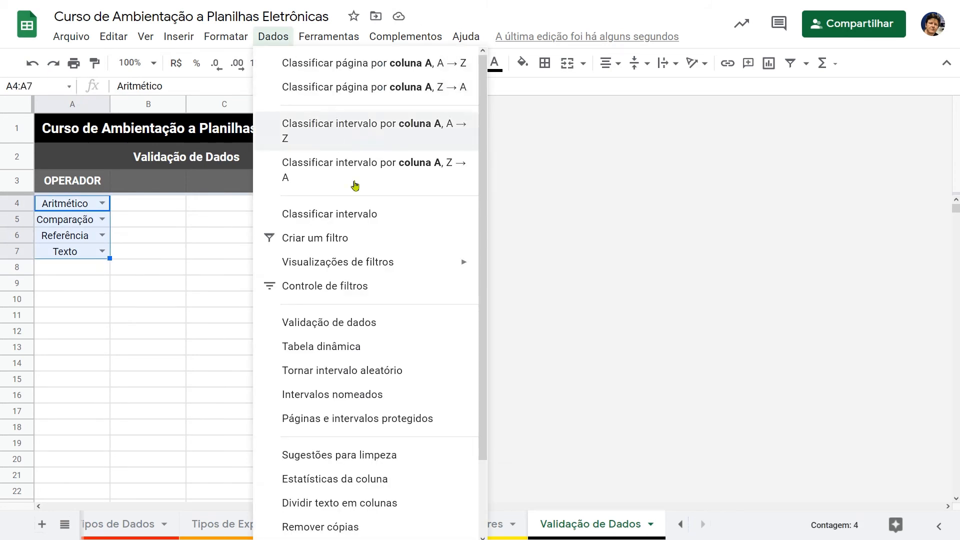
left_click(414, 329)
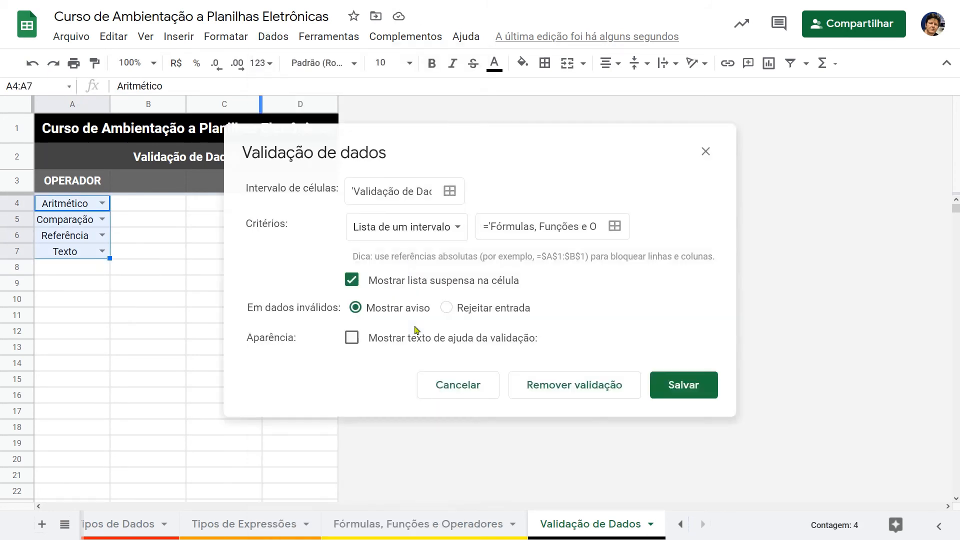
left_click(600, 395)
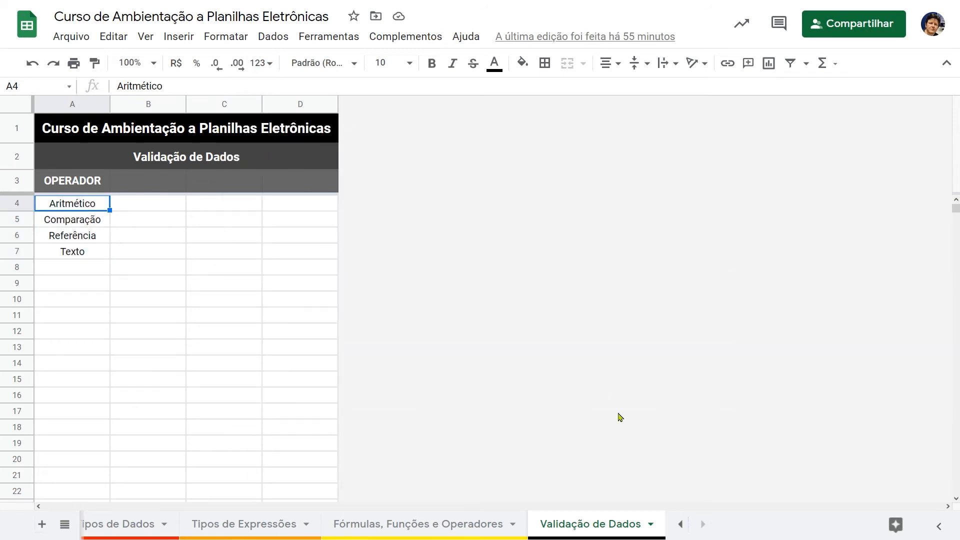
Set up list-from-range validation for B4:B20 of the Fórmulas, Funções e Operadores sheet, using 'Validação de Dados'!A4:A as the source.
left_click(455, 523)
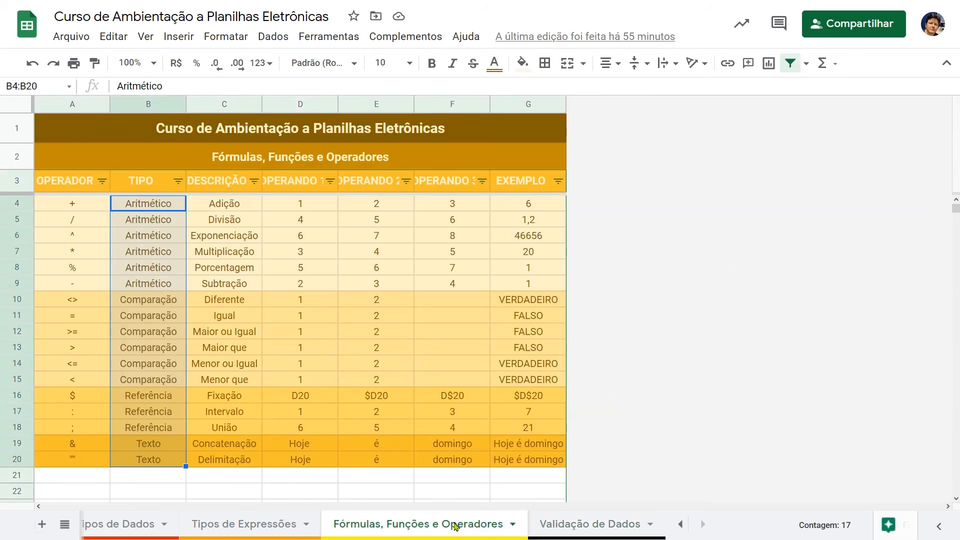
left_click_drag(168, 207, 155, 469)
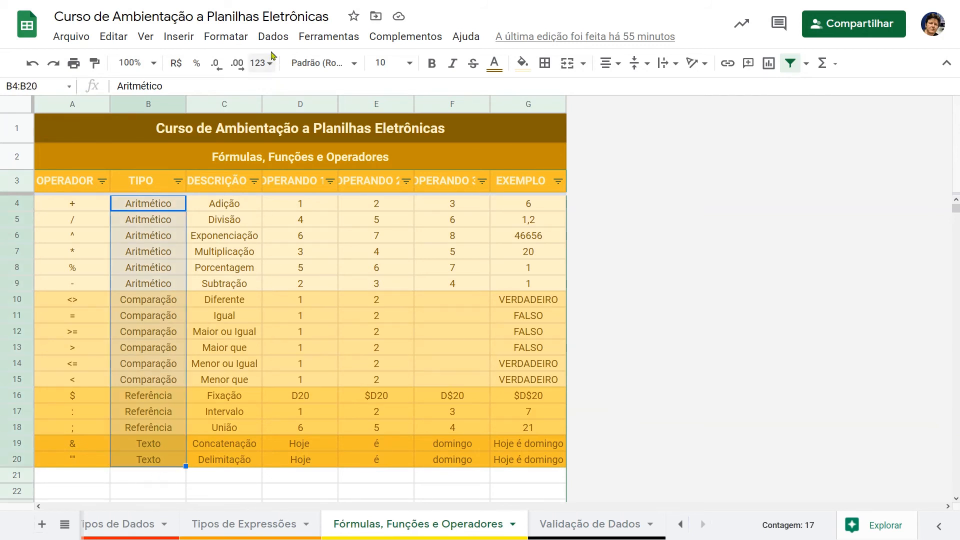
left_click(273, 36)
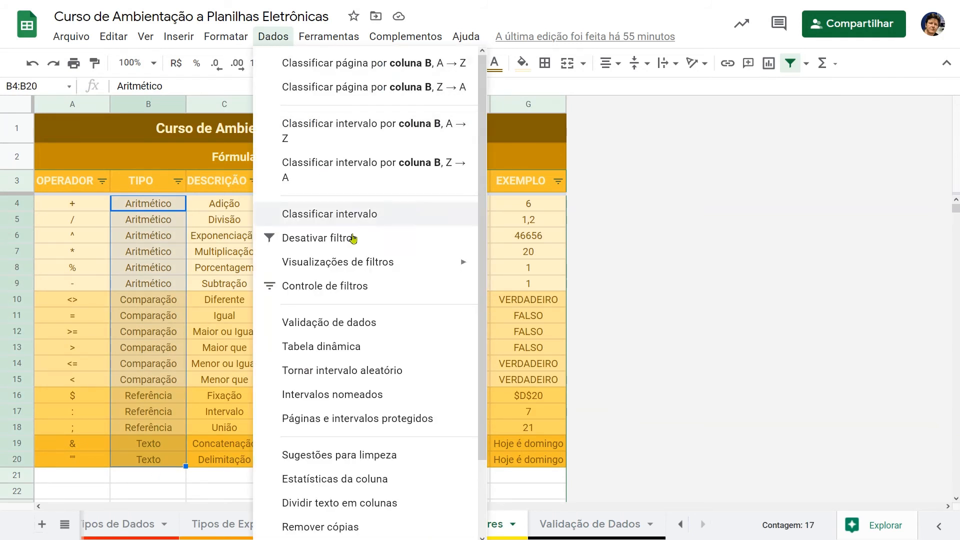
left_click(395, 324)
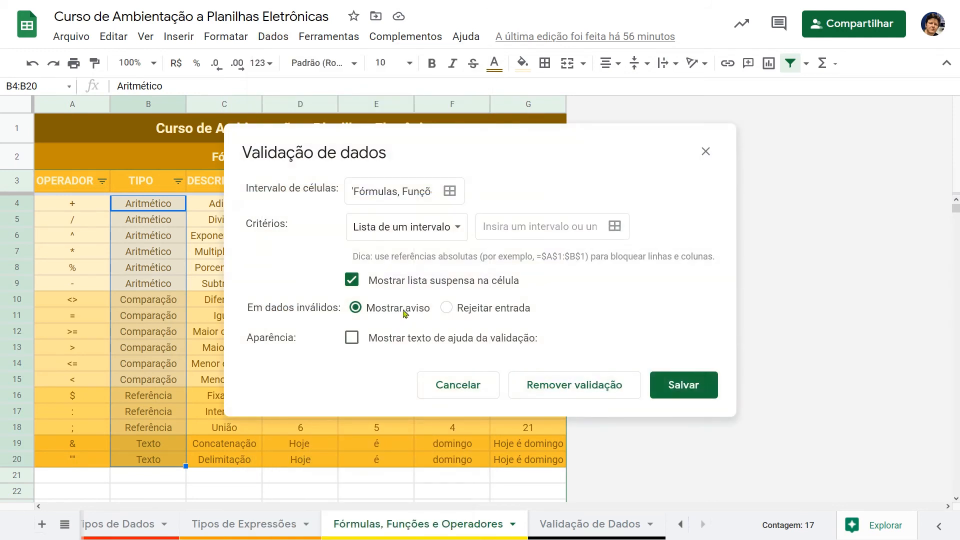
left_click(614, 227)
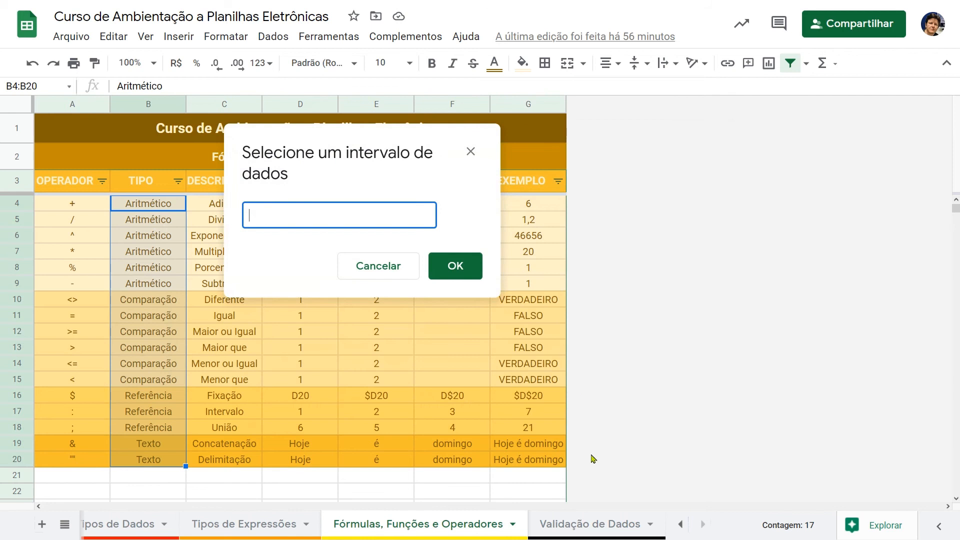
left_click(599, 524)
left_click(104, 255)
left_click_drag(103, 257, 90, 210)
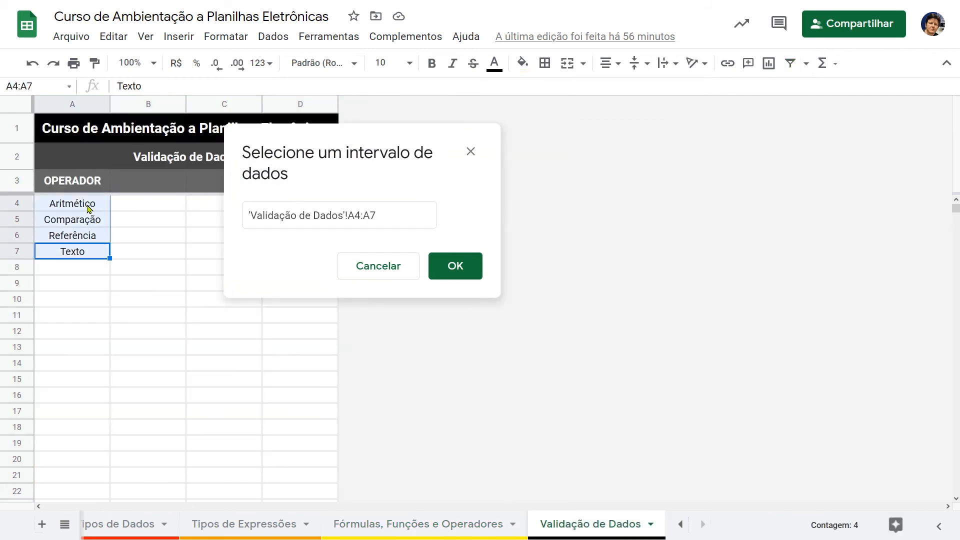
left_click(397, 212)
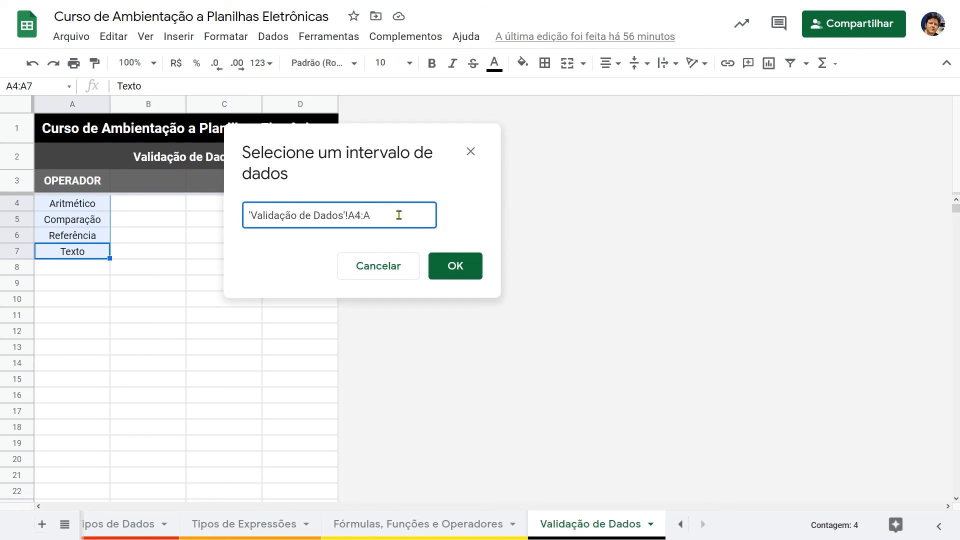
left_click(451, 265)
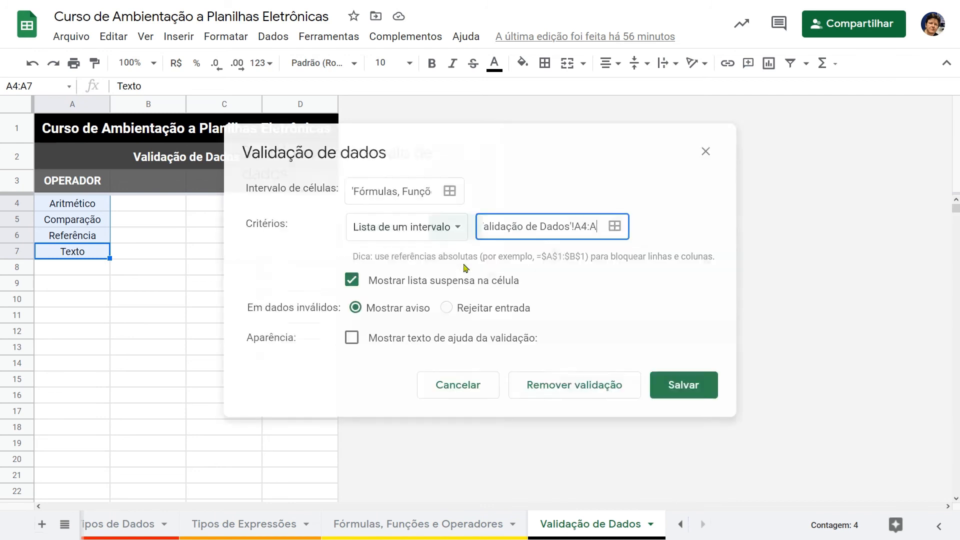
Extend the validated cells to the open-ended range B4:B, save the rule, and check the dropdown options in B21.
left_click(425, 193)
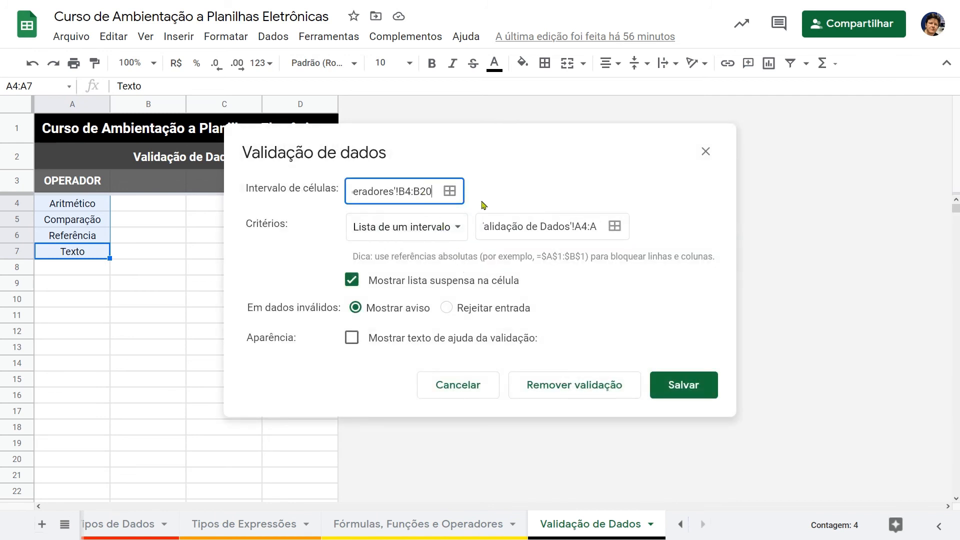
key("BackSpace")
key("BackSpace")
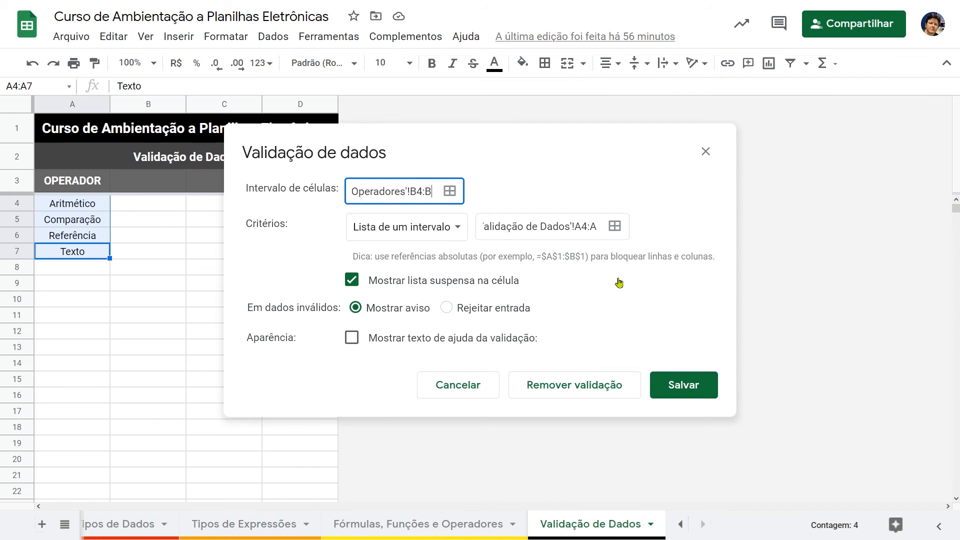
left_click(693, 384)
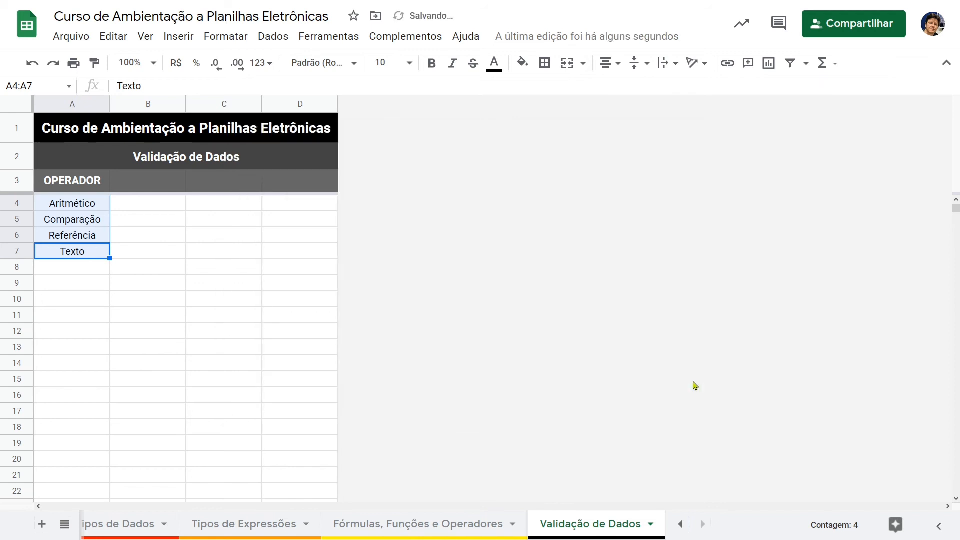
left_click(458, 534)
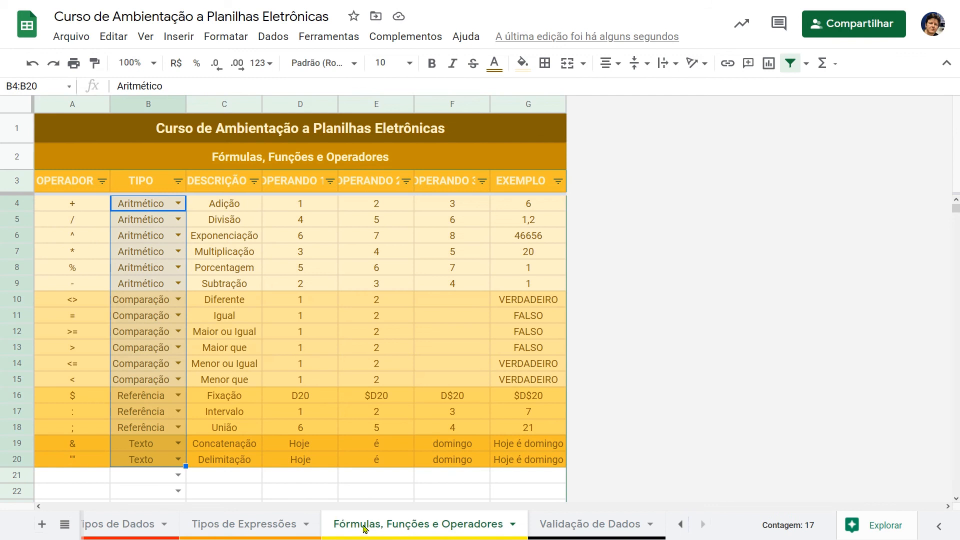
left_click(179, 476)
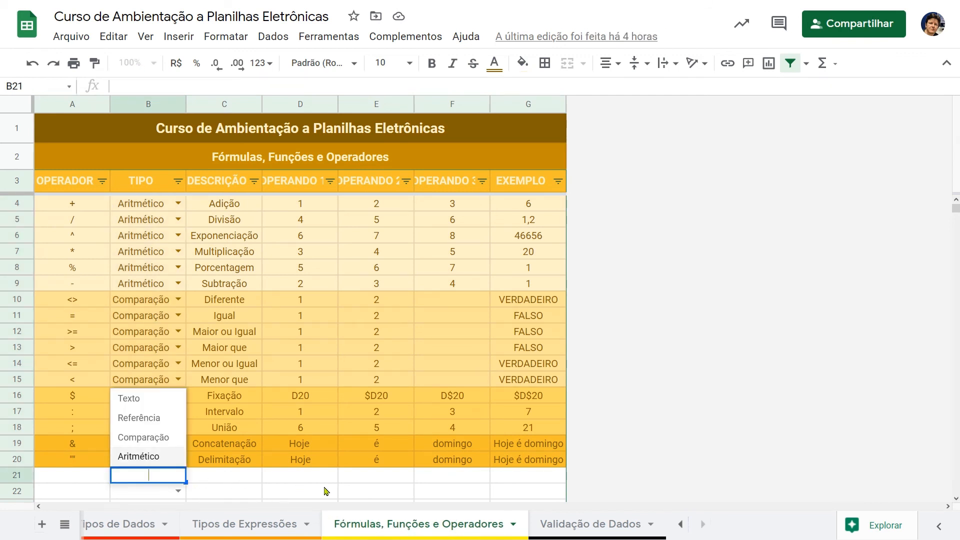
Fill rows 1, 2 and 3 of the Validação de Dados sheet with progressively lighter shades of dark green.
left_click(605, 530)
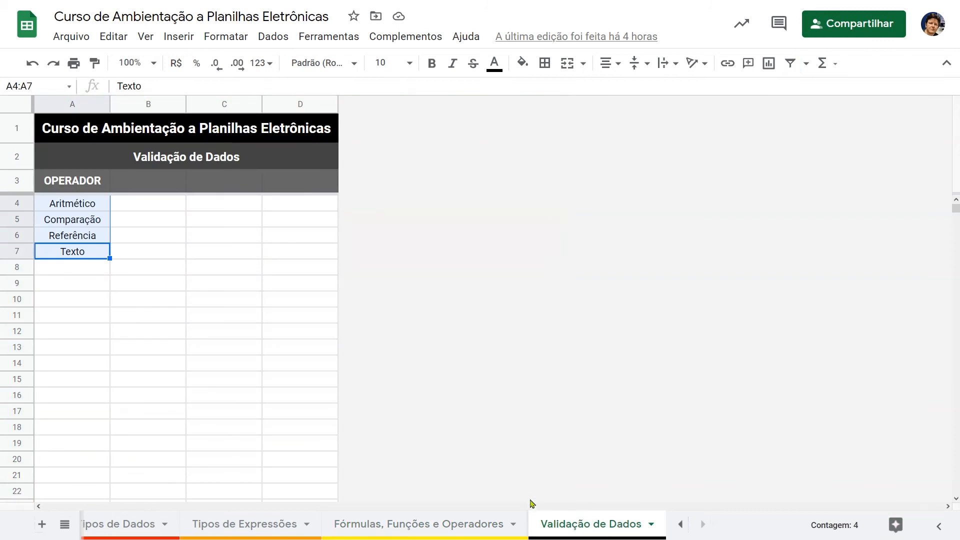
left_click(14, 119)
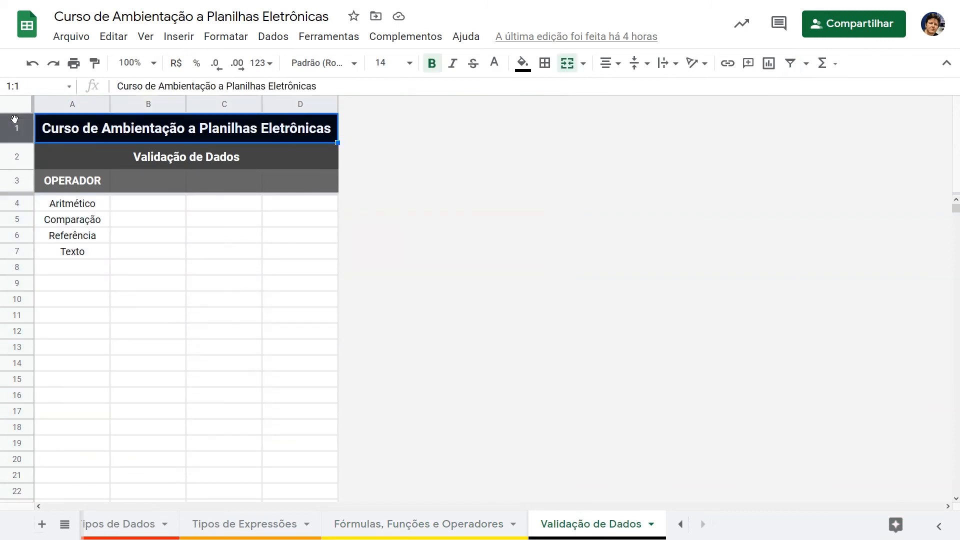
left_click(522, 63)
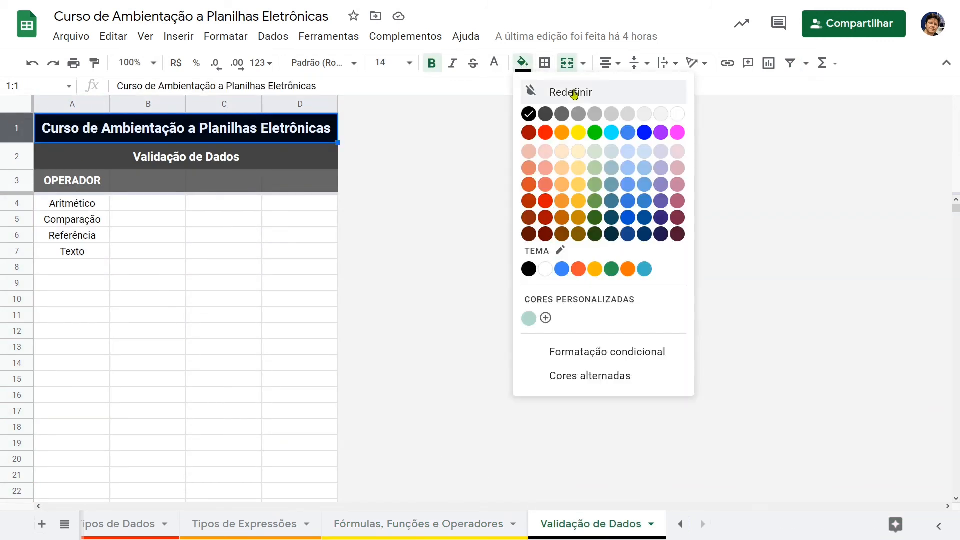
left_click(595, 235)
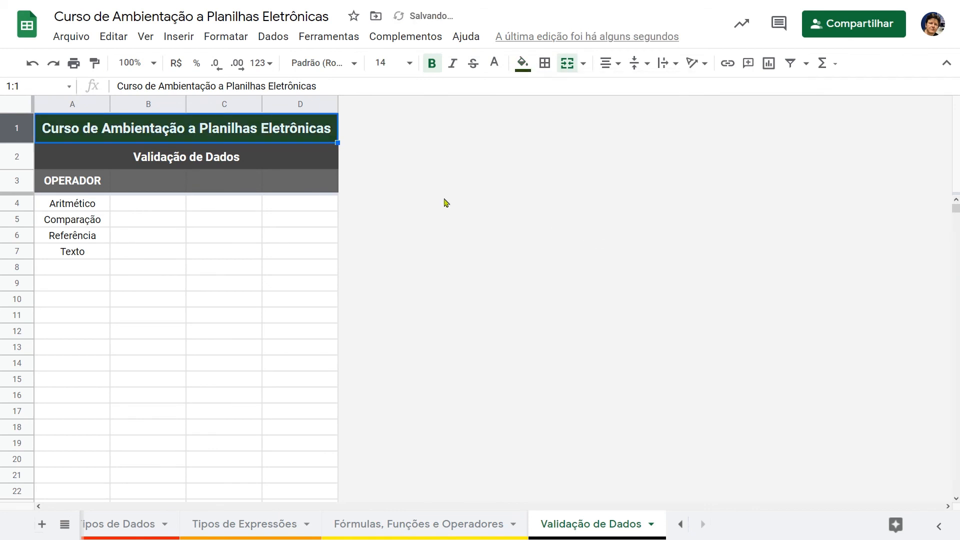
left_click(2, 159)
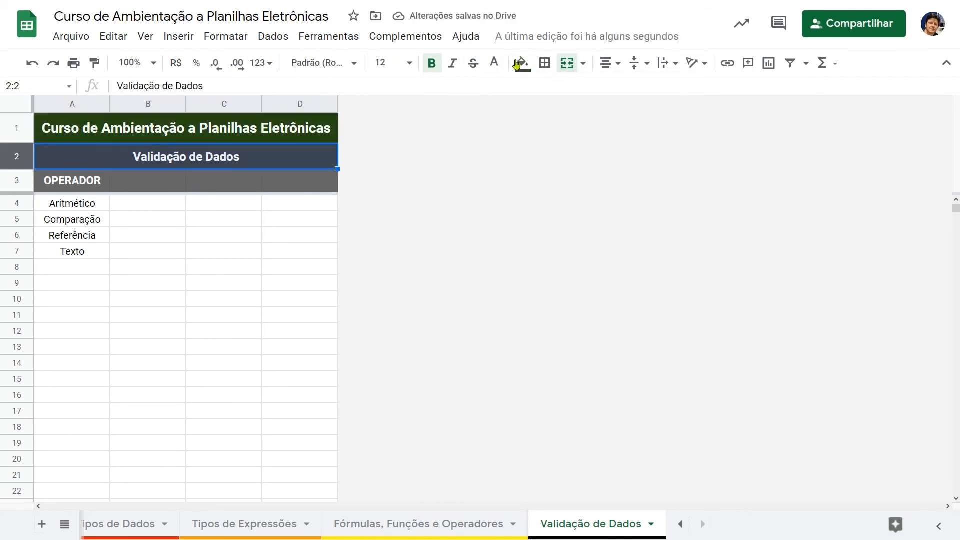
left_click(521, 63)
left_click(595, 218)
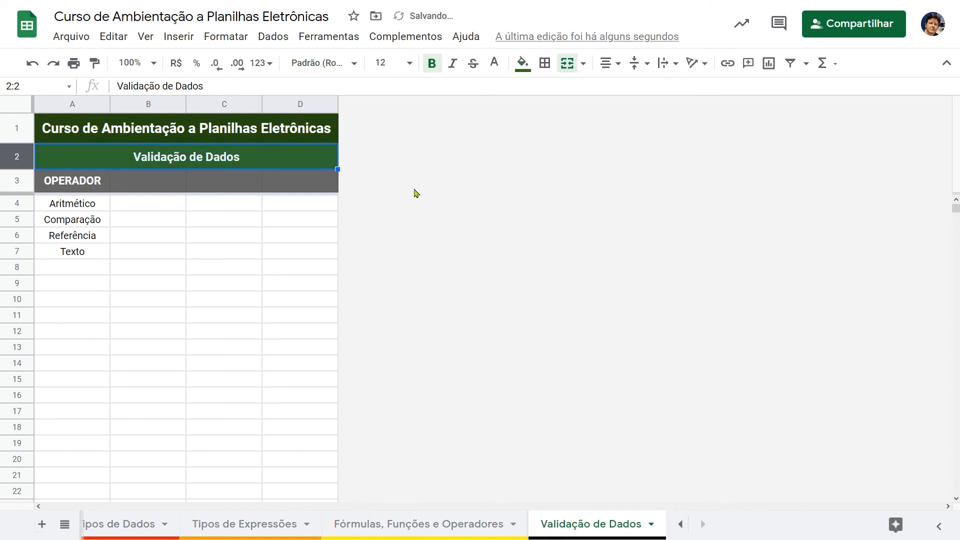
left_click(30, 180)
left_click(521, 63)
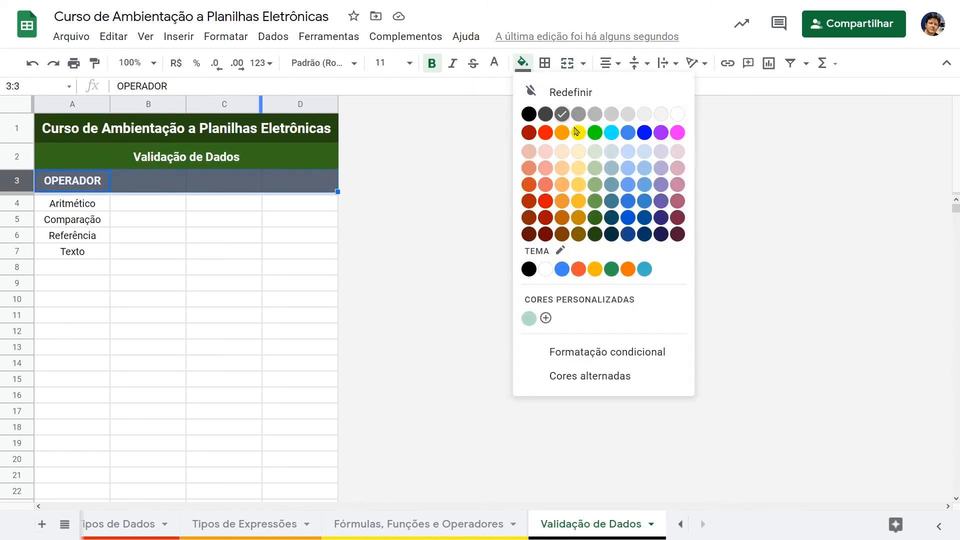
left_click(596, 202)
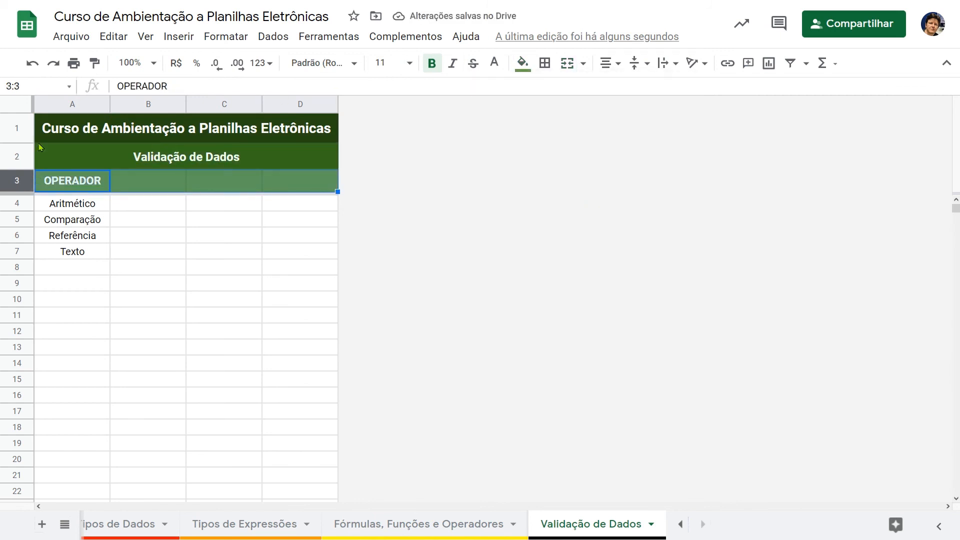
Set the text colour of header rows 1 to 3 to light green.
left_click(16, 131)
left_click_drag(16, 131, 18, 172)
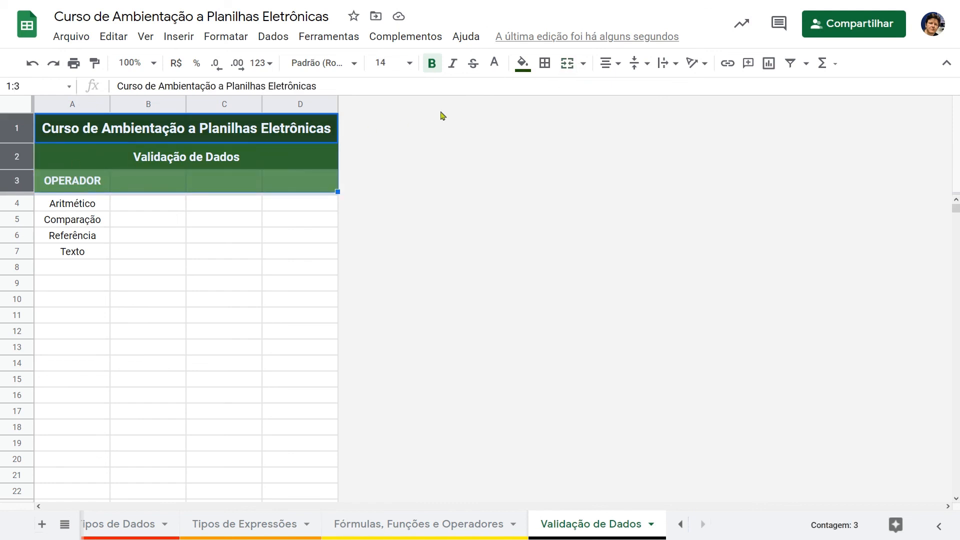
left_click(494, 63)
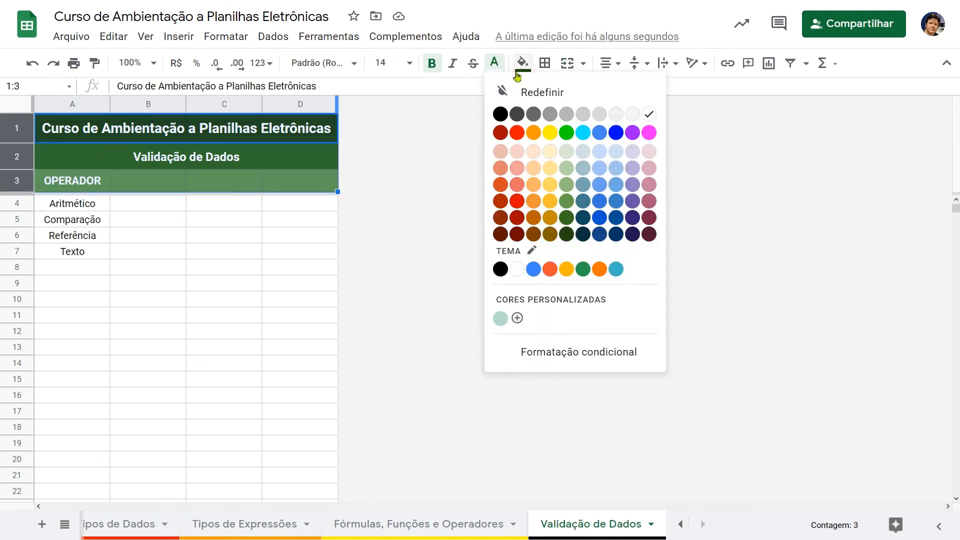
left_click(567, 158)
Set the text colour of the data range A4:D1000 to dark green.
key("ctrl+Down")
key("ctrl+shift+Up")
key("ctrl+shift+Up")
key("shift+Down")
key("shift+Down")
key("shift+Down")
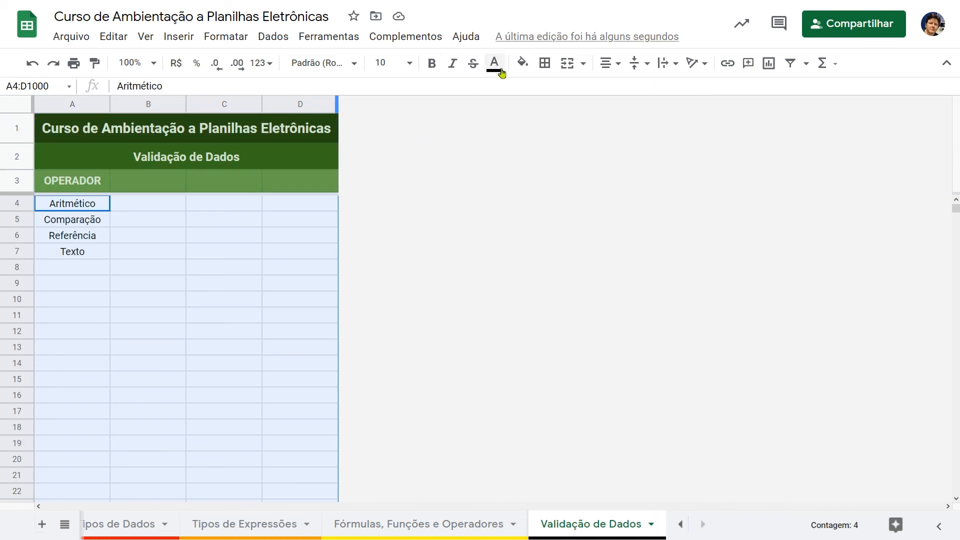
left_click(500, 70)
left_click(567, 222)
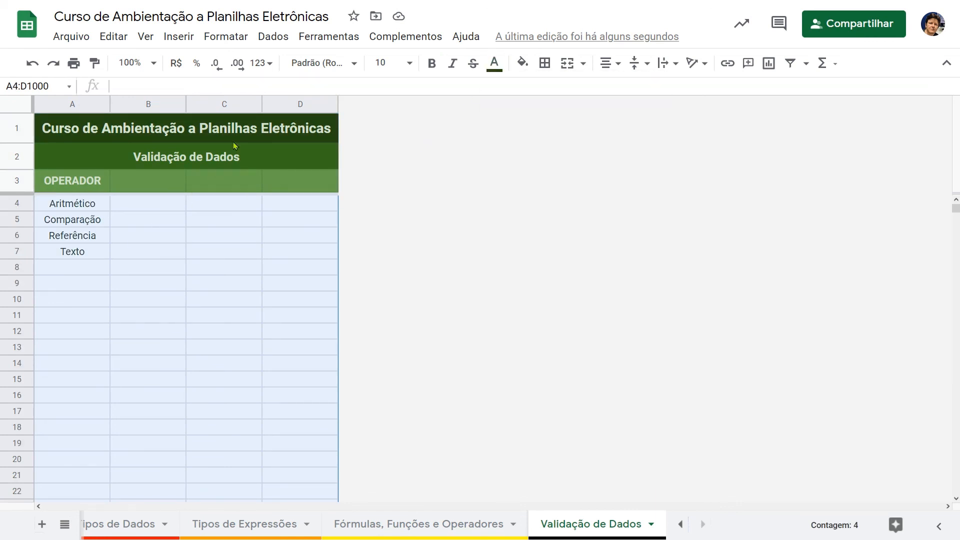
Try alternating colours on A4:D1000 without a title row and with light green as Cor 2, and undo the formatting.
left_click(227, 37)
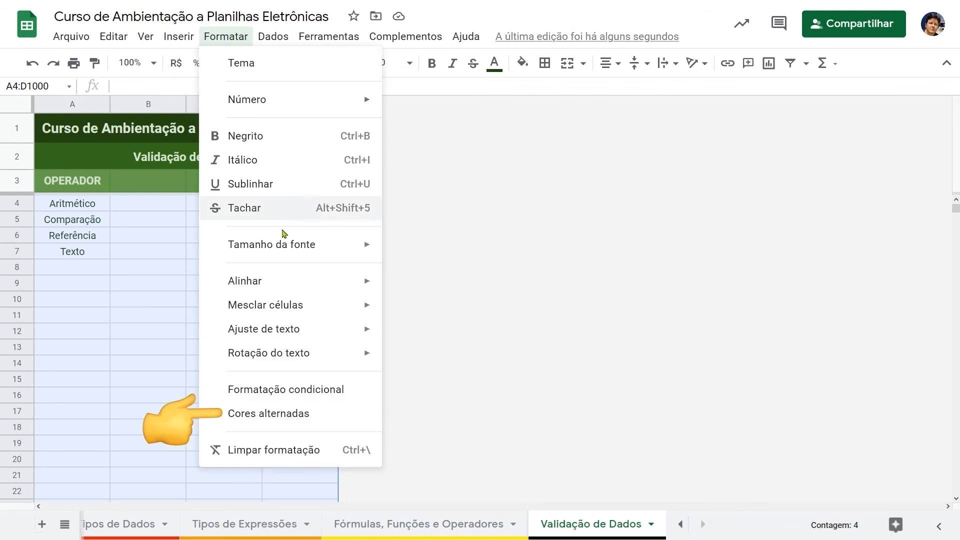
left_click(329, 418)
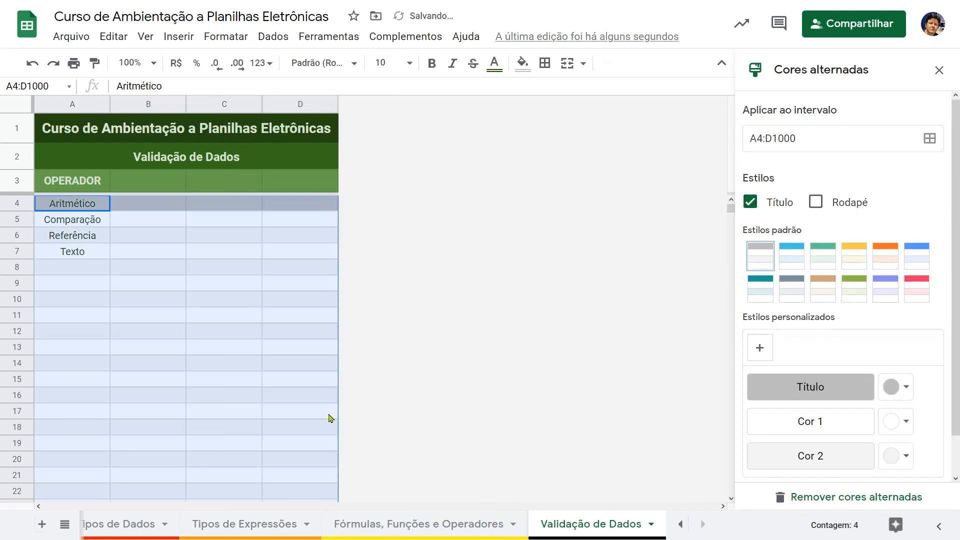
left_click(749, 202)
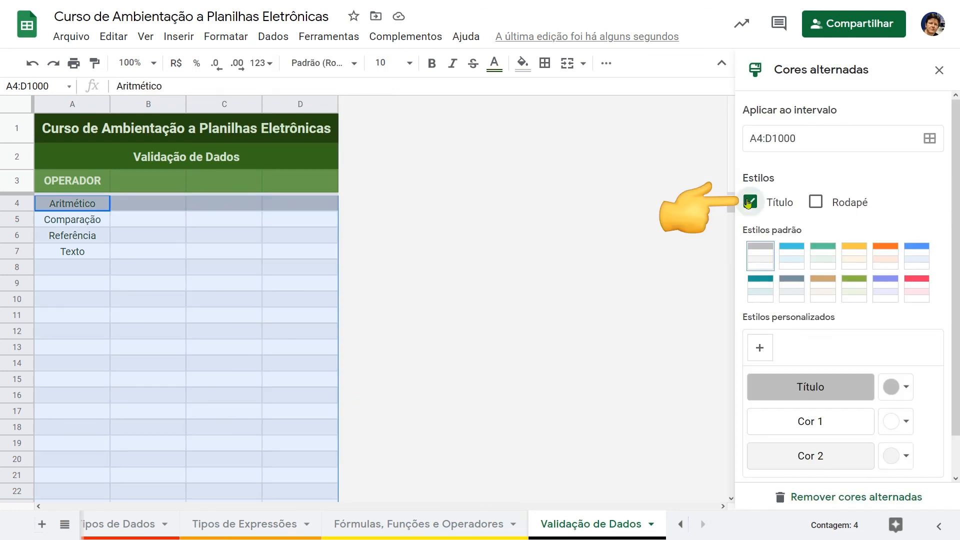
left_click(895, 418)
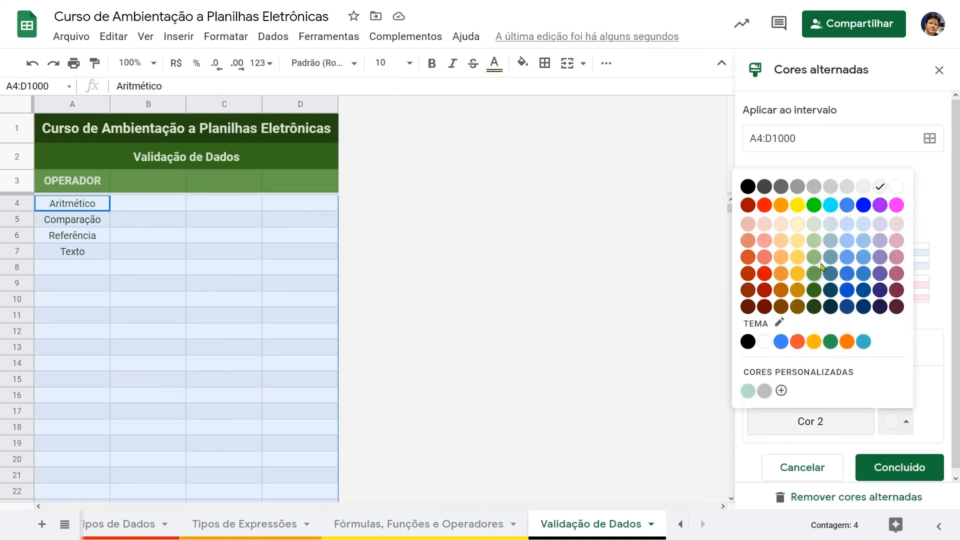
left_click(813, 223)
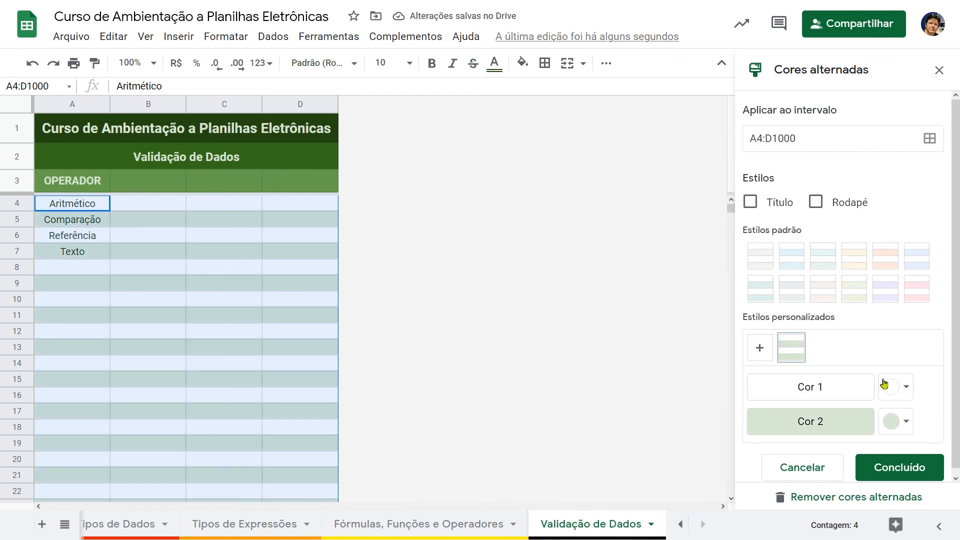
left_click(899, 467)
key("ctrl+z")
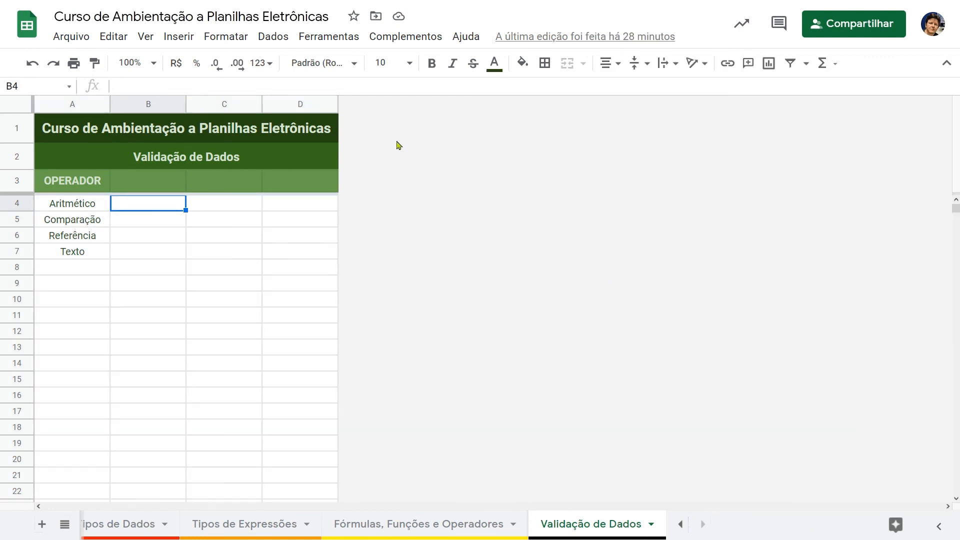
Open the data validation settings for B4 and display the available criteria types.
left_click(274, 37)
left_click(419, 236)
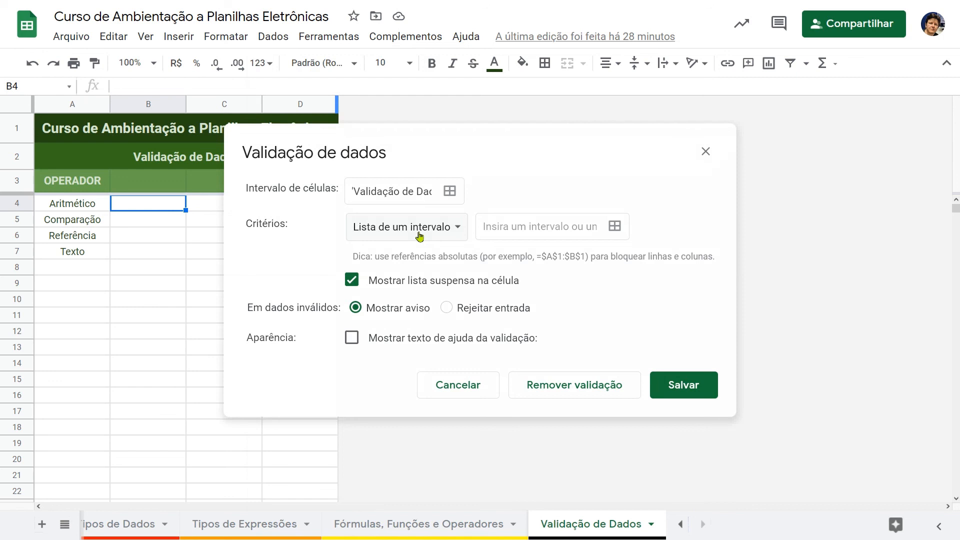
left_click(439, 228)
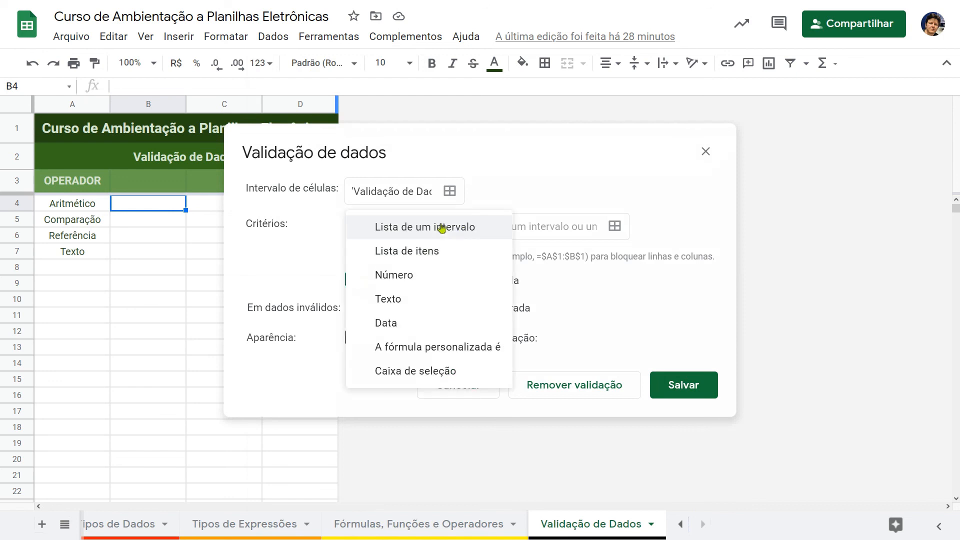